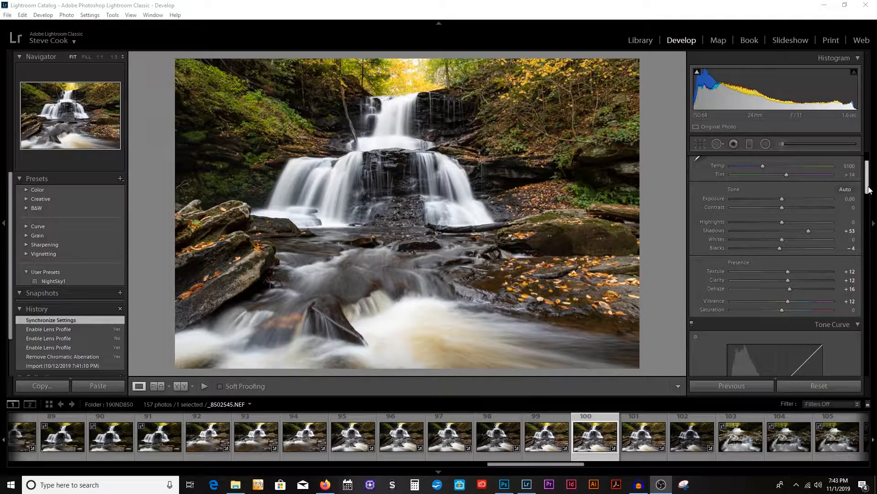
Step: Try Shadows and Blacks at 0, restoring Shadows to +53 and Blacks to −4
scroll(869, 192, "down", 1)
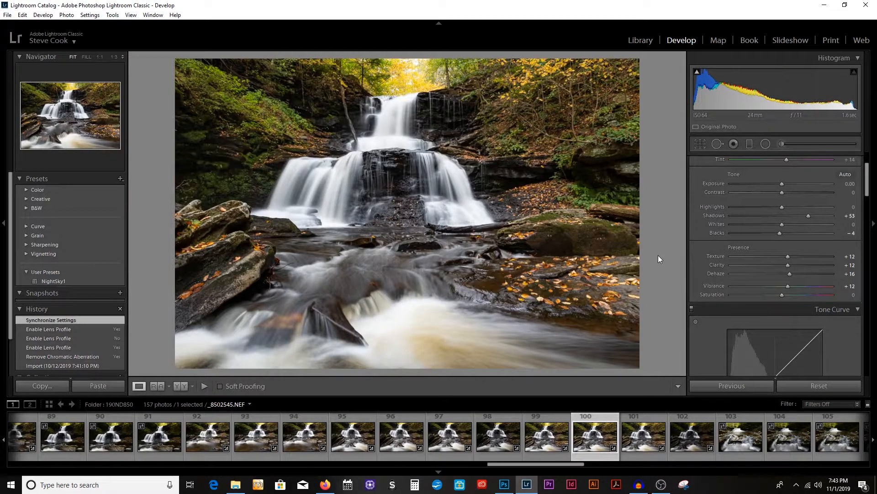
double_click(809, 215)
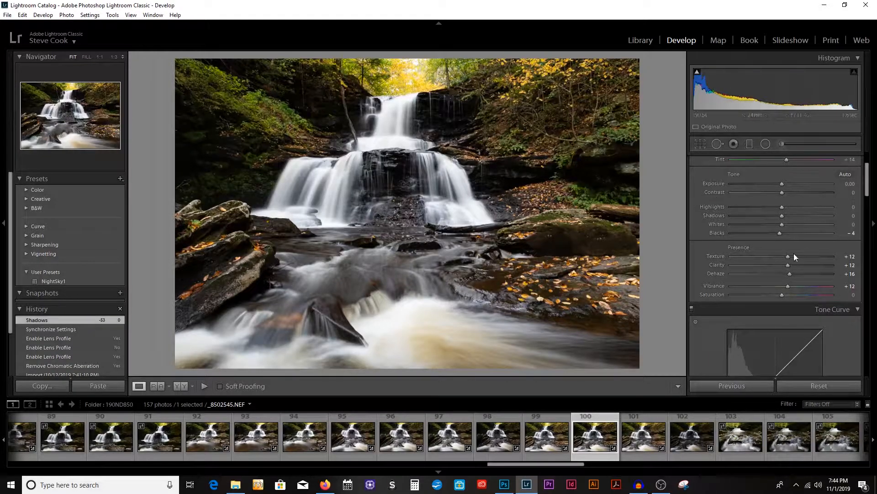
left_click_drag(782, 219, 809, 217)
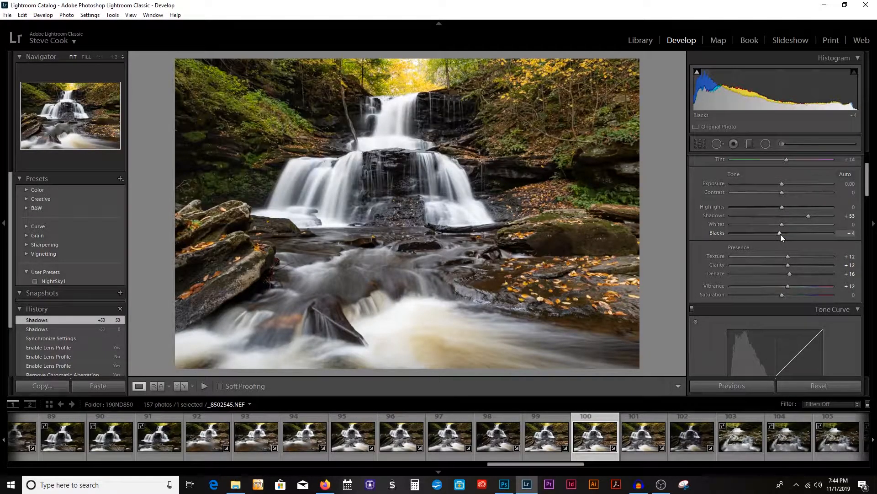
double_click(780, 234)
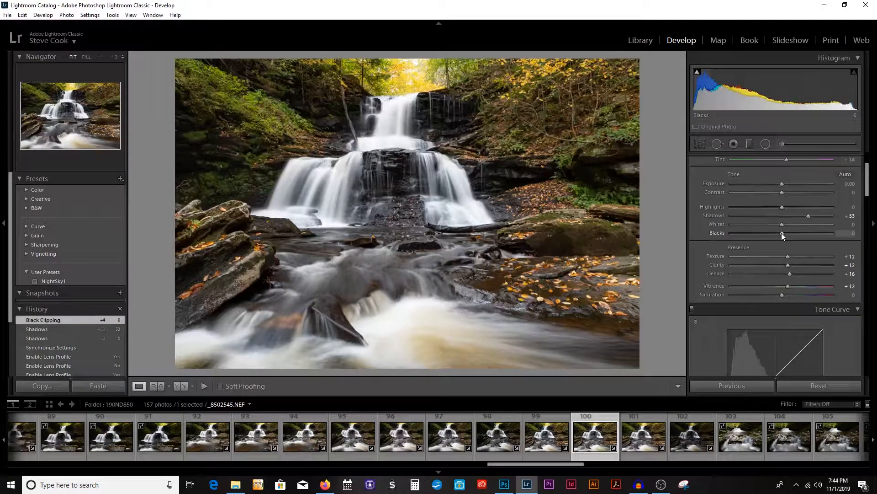
left_click_drag(782, 233, 779, 233)
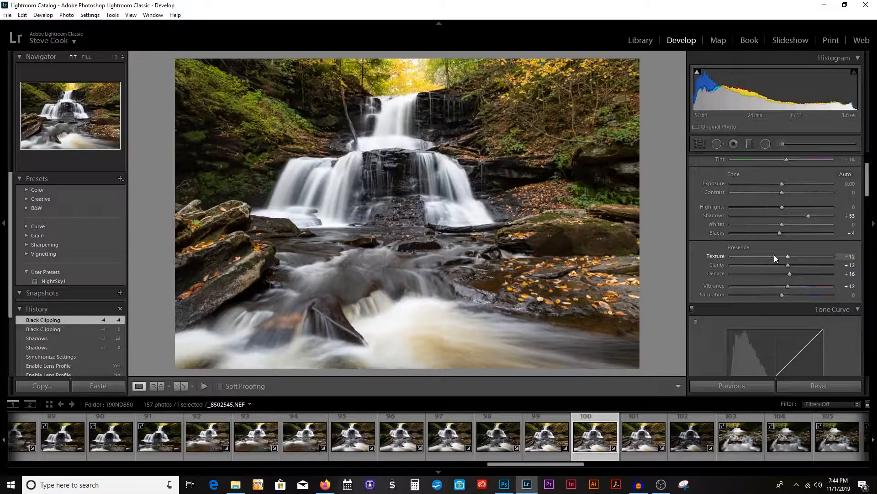
Step: Reset the photo's Dehaze amount and set it to +10
double_click(789, 274)
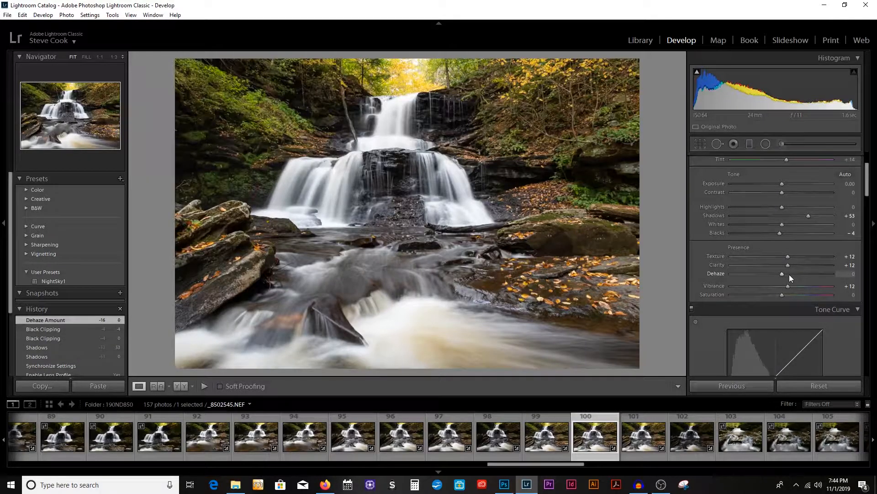
left_click_drag(782, 273, 786, 271)
Step: Try a Saturation of +38, check the fallen leaves at 1:1 zoom, and reset Saturation to 0
scroll(810, 245, "down", 2)
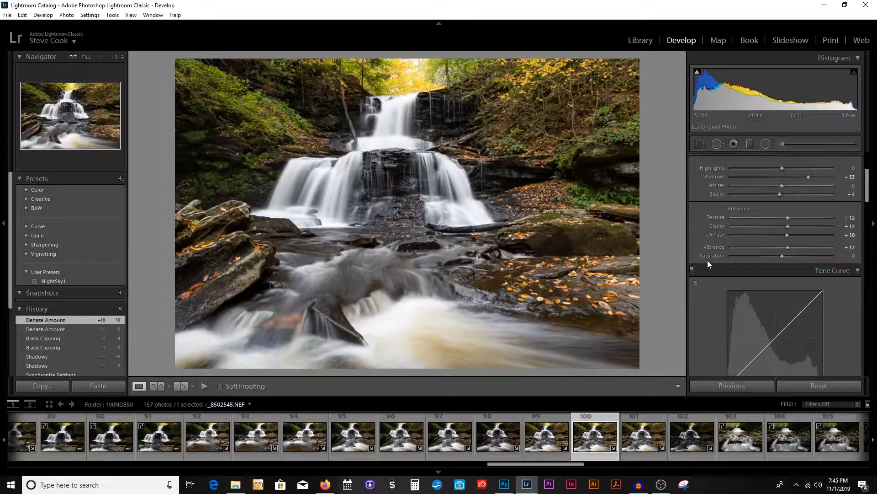
left_click_drag(782, 256, 801, 256)
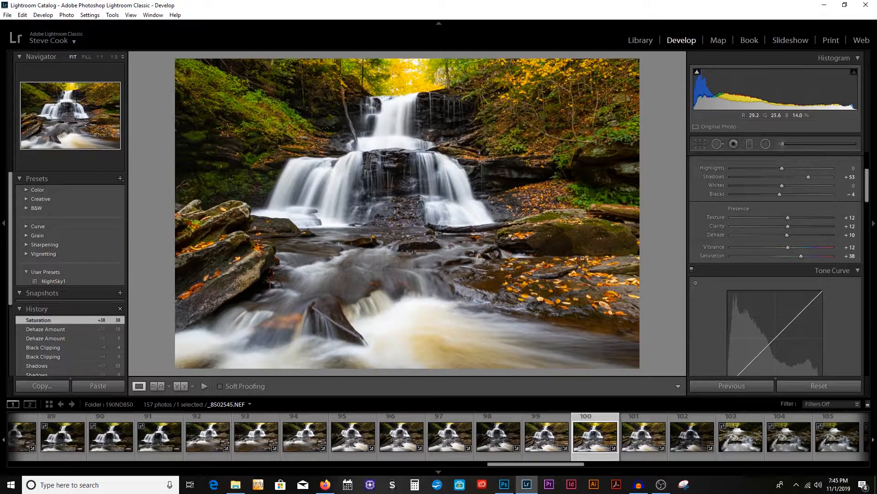
left_click(585, 283)
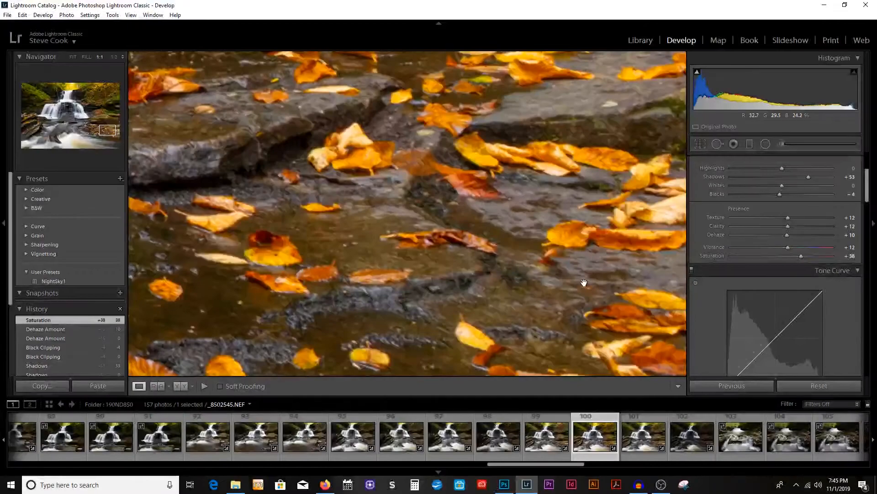
left_click(481, 257)
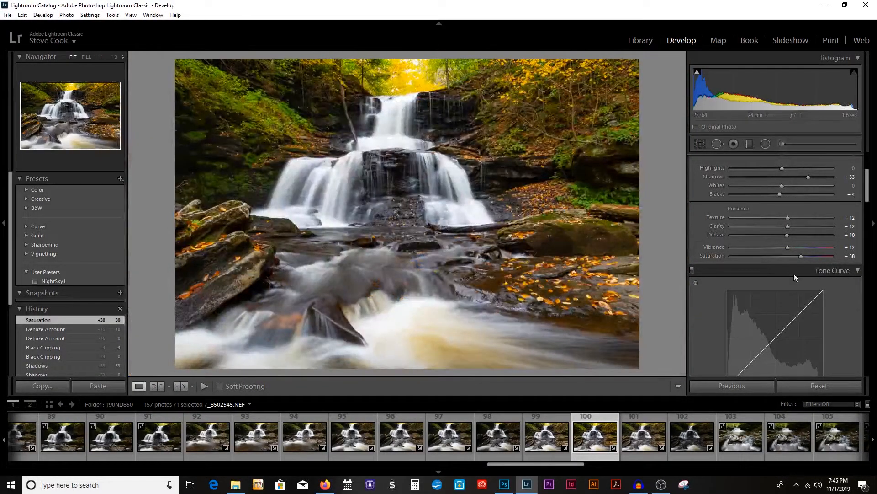
double_click(801, 256)
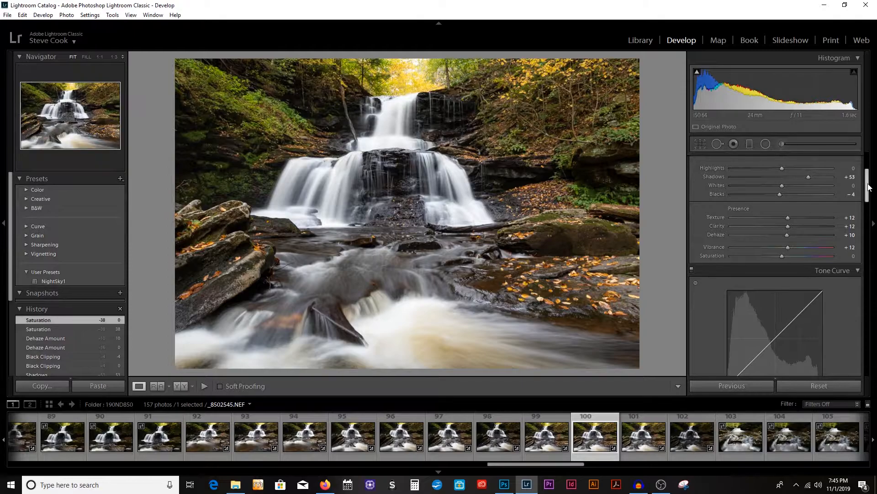
Step: Sample the dark rock in the foreground stream as the white balance neutral, and set Temp to 5100
scroll(870, 176, "up", 2)
scroll(870, 178, "up", 1)
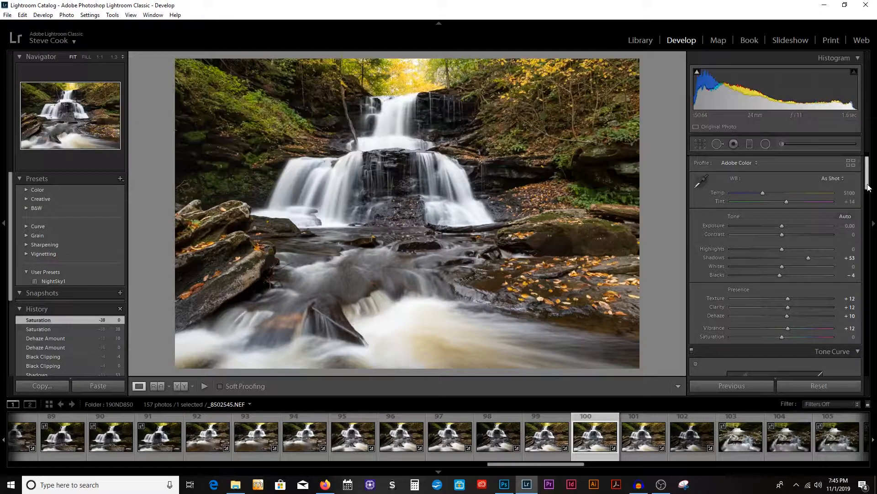
scroll(869, 187, "down", 2)
scroll(870, 185, "up", 3)
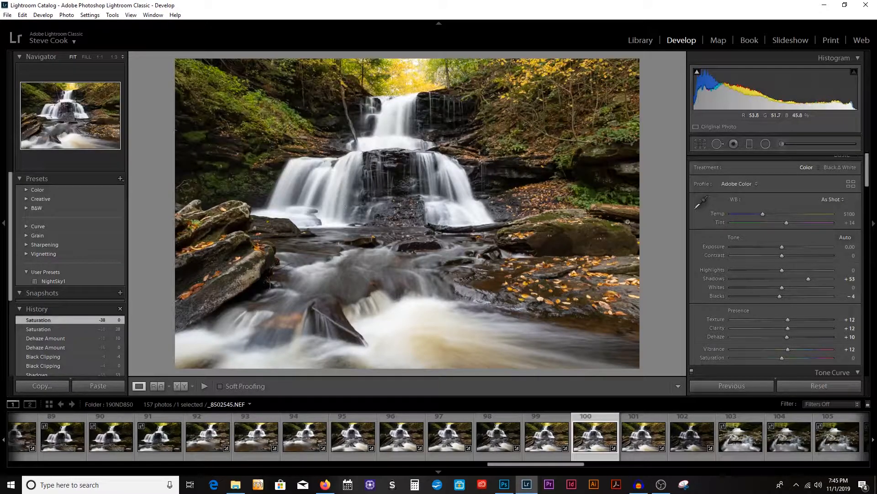
left_click(702, 200)
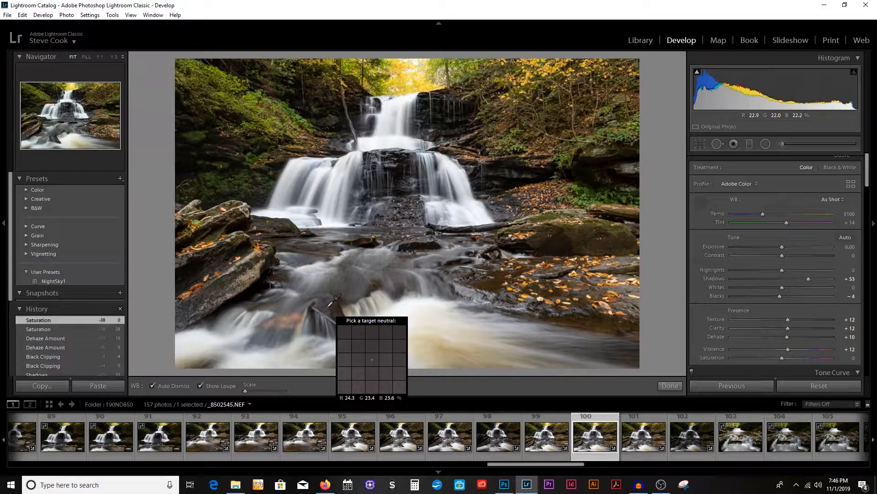
left_click(329, 305)
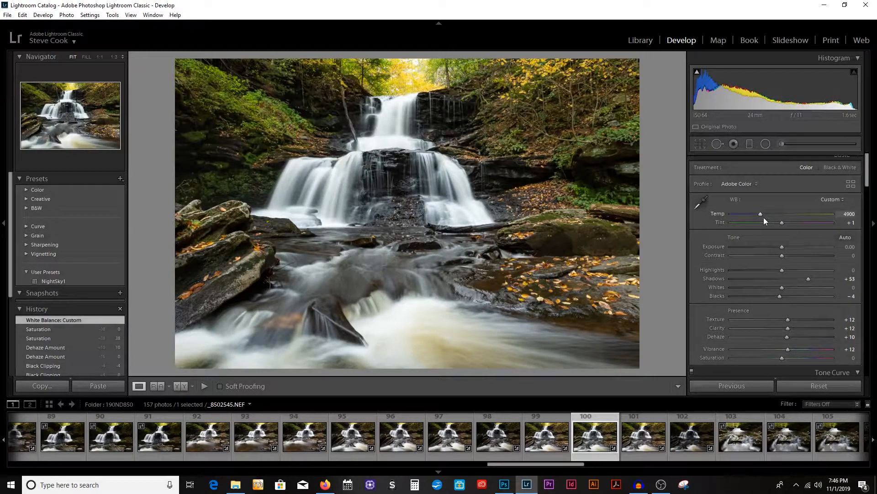
left_click_drag(761, 215, 763, 215)
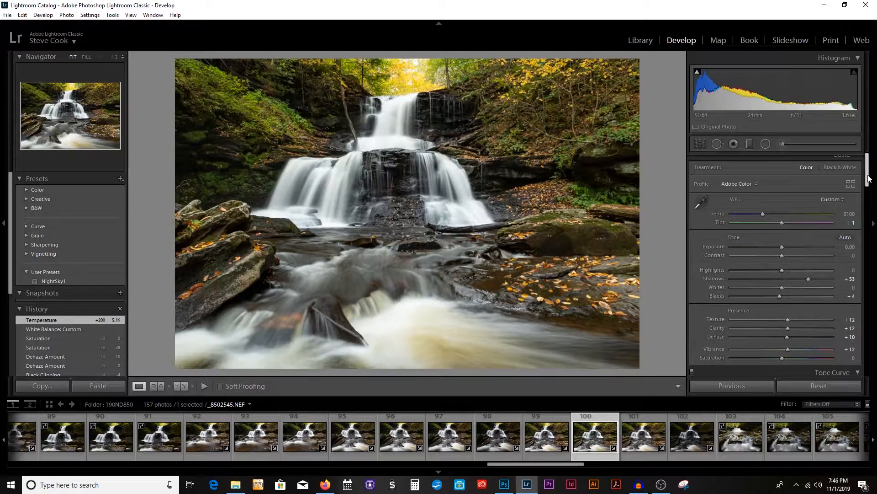
Step: Compare the photo with lens profile corrections off and on, leaving Enable Profile Corrections on
left_click_drag(871, 174, 869, 185)
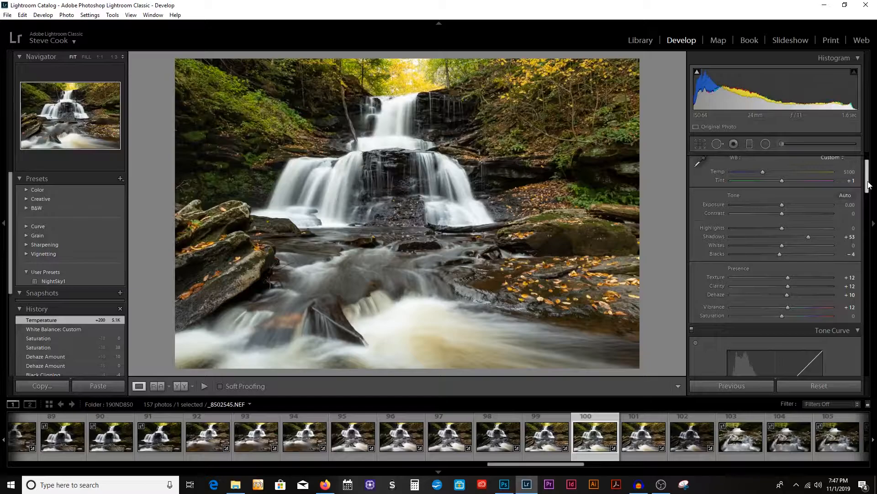
left_click_drag(868, 185, 868, 199)
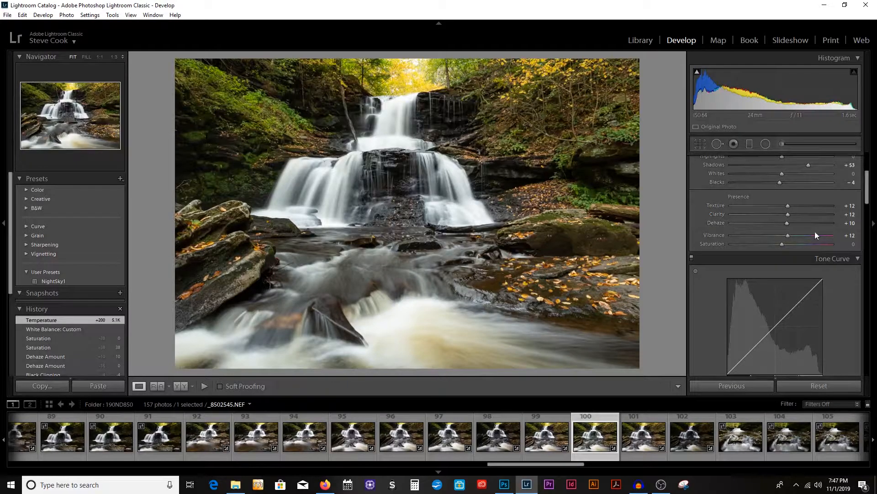
left_click_drag(869, 196, 856, 293)
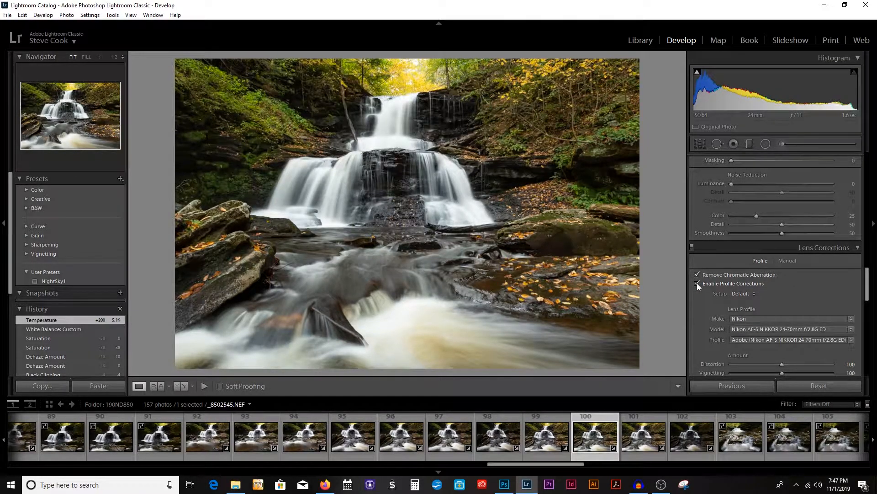
left_click(697, 283)
left_click(697, 283)
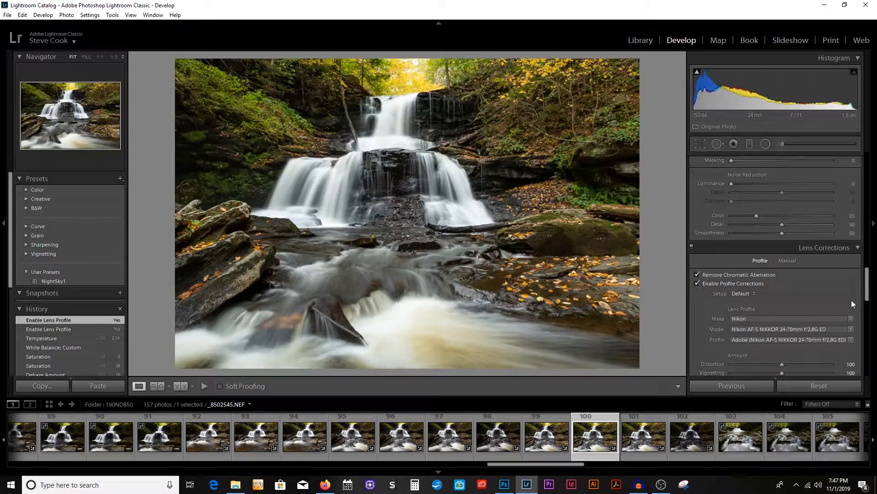
Step: Review the Transform, Effects and Detail settings, and inspect the rocks beside the stream up close
left_click_drag(869, 290, 865, 322)
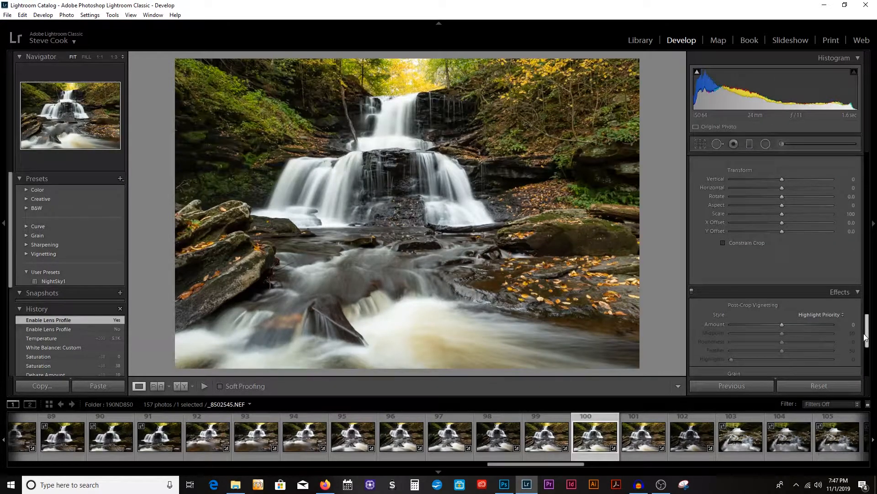
left_click_drag(865, 337, 869, 262)
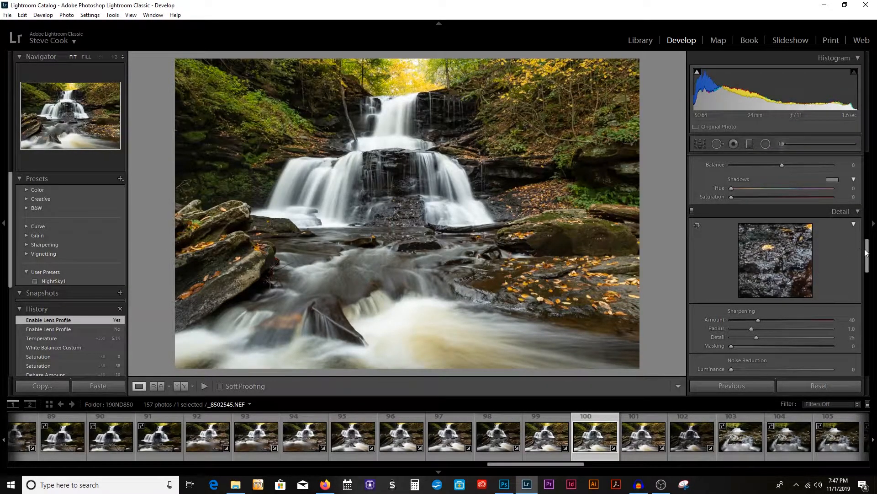
left_click_drag(870, 257, 870, 272)
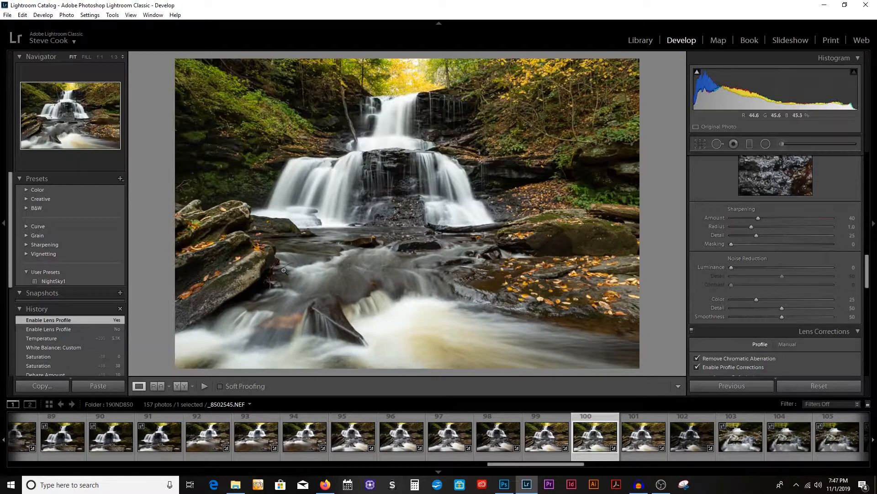
left_click(258, 249)
left_click(436, 278)
Step: Compare the three waterfall exposures _8502544.NEF, _8502545.NEF and _8502546.NEF one after another
left_click(646, 441)
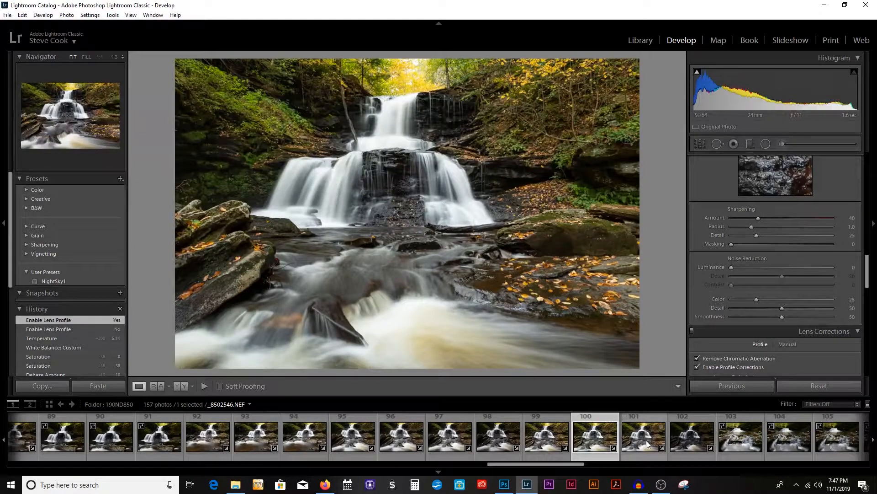
left_click(554, 442)
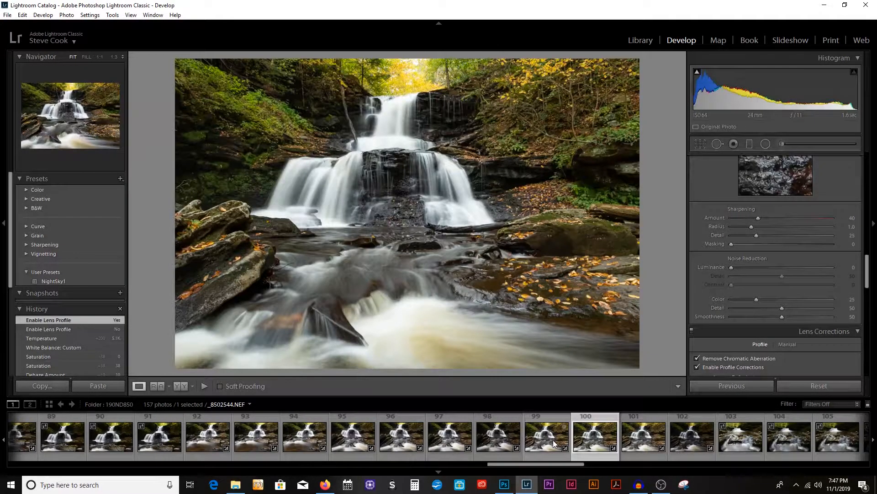
left_click(554, 442)
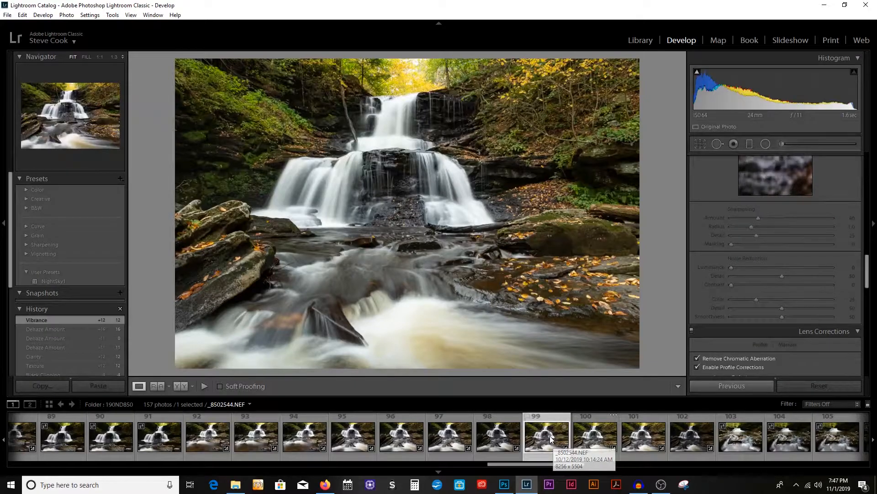
left_click(593, 438)
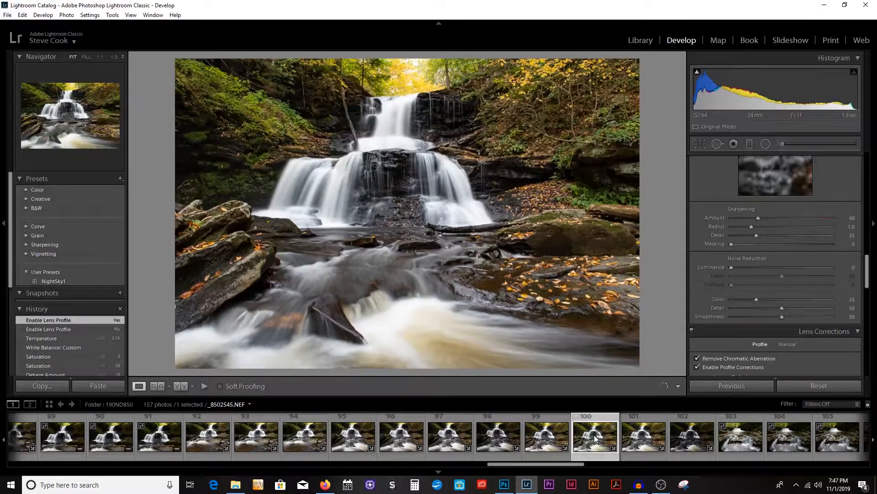
left_click(642, 438)
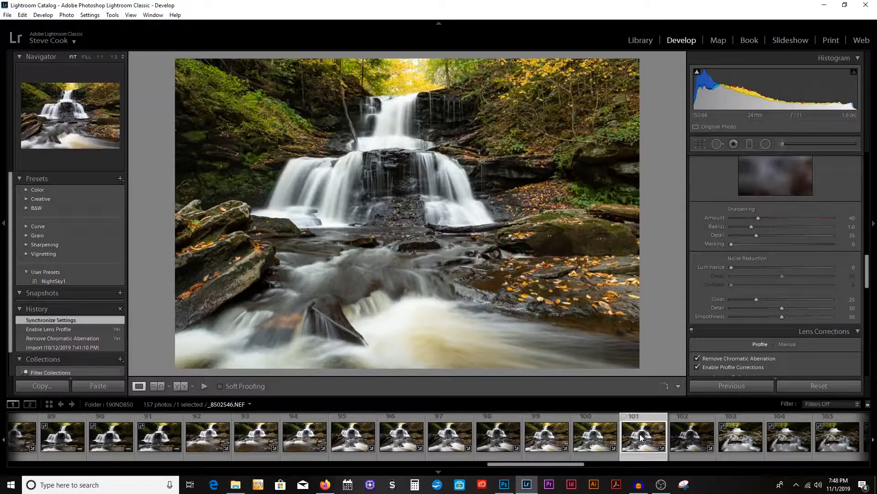
left_click(593, 440)
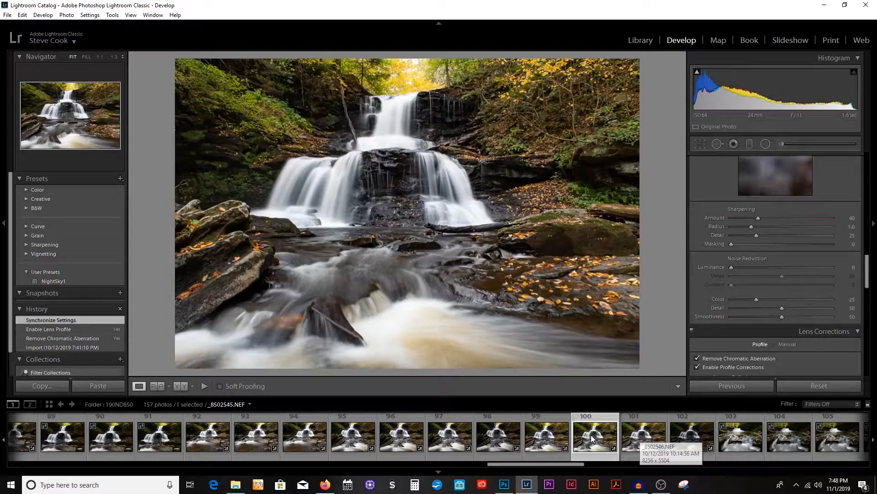
Step: Open photos _8502544.NEF through _8502546.NEF as layers in one Photoshop document and display its layer list
left_click(552, 436)
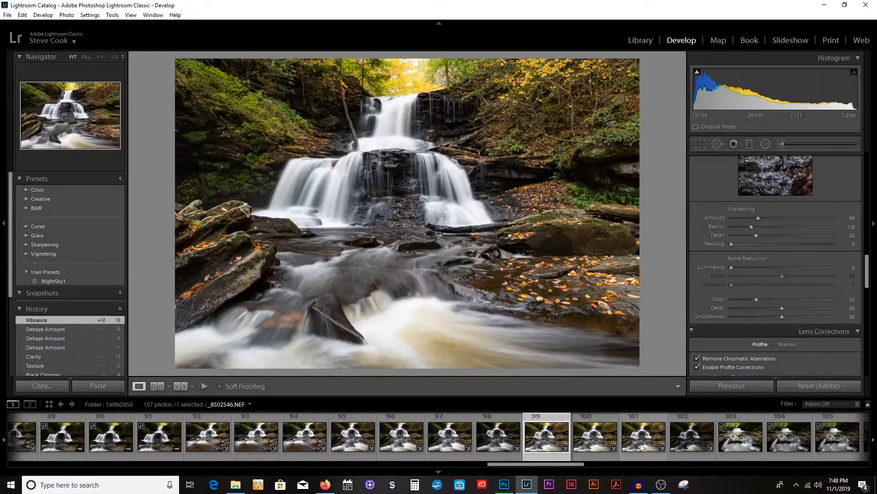
left_click(628, 437, "shift")
right_click(627, 438)
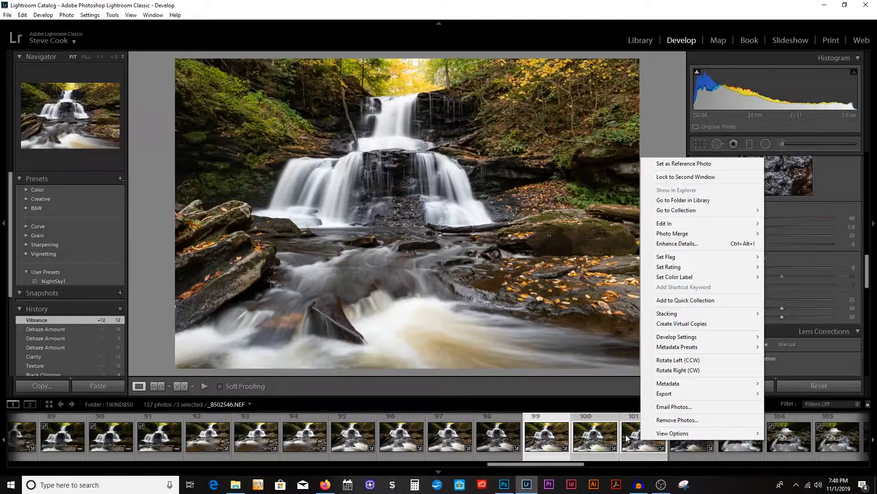
mouse_move(703, 223)
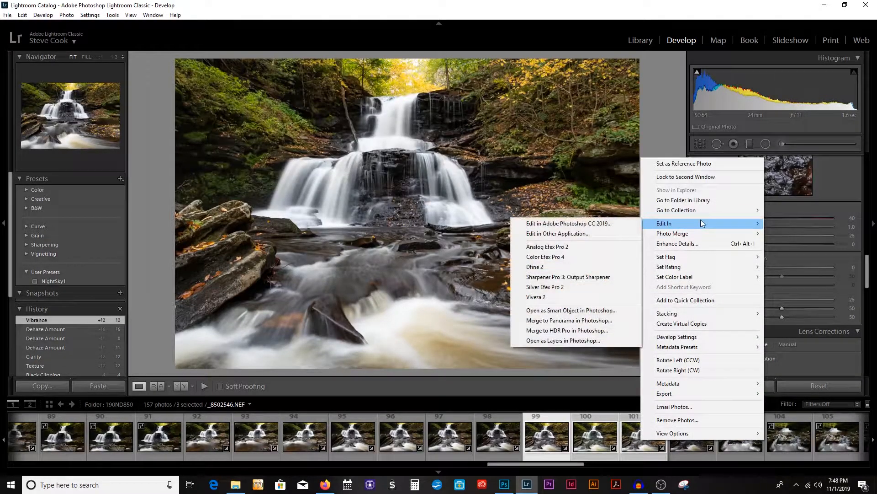
left_click(577, 340)
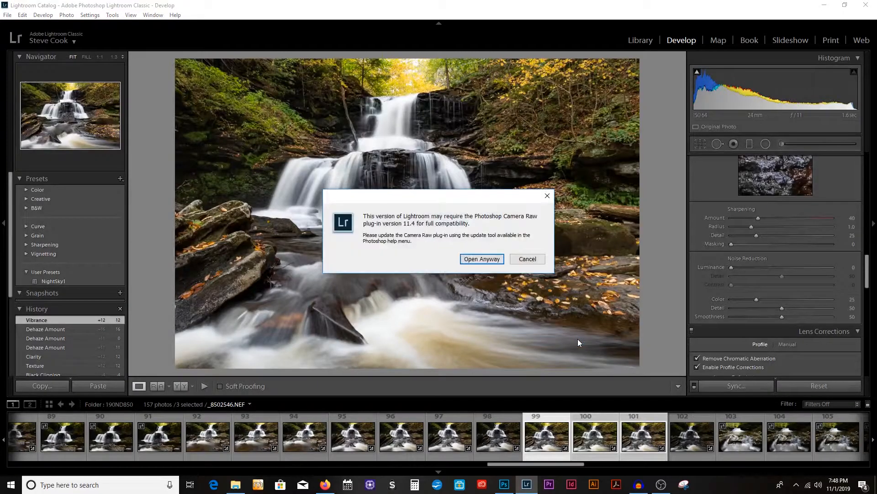
left_click(482, 259)
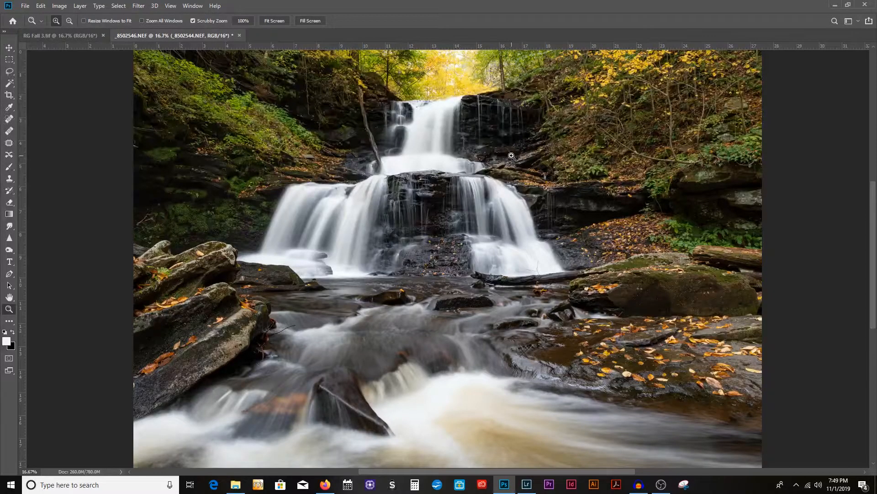
key("F7")
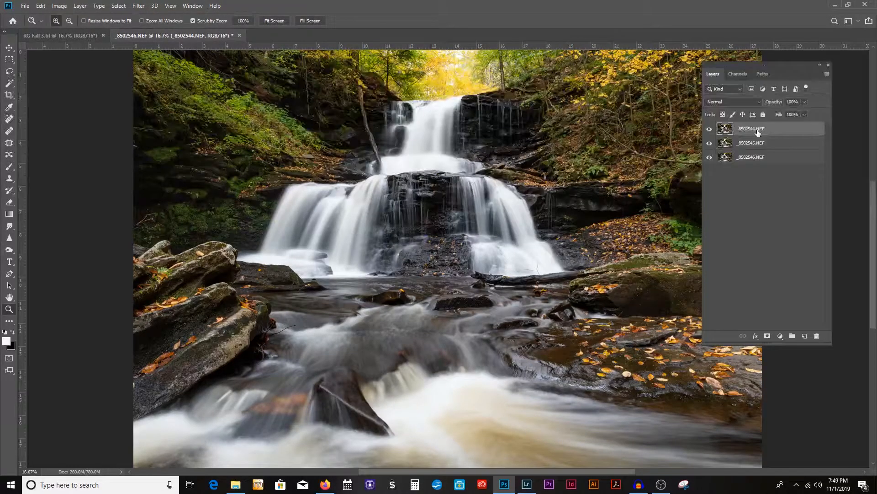
Step: Duplicate the three exposure layers beneath the originals and hide the copies
left_click(781, 157, "shift")
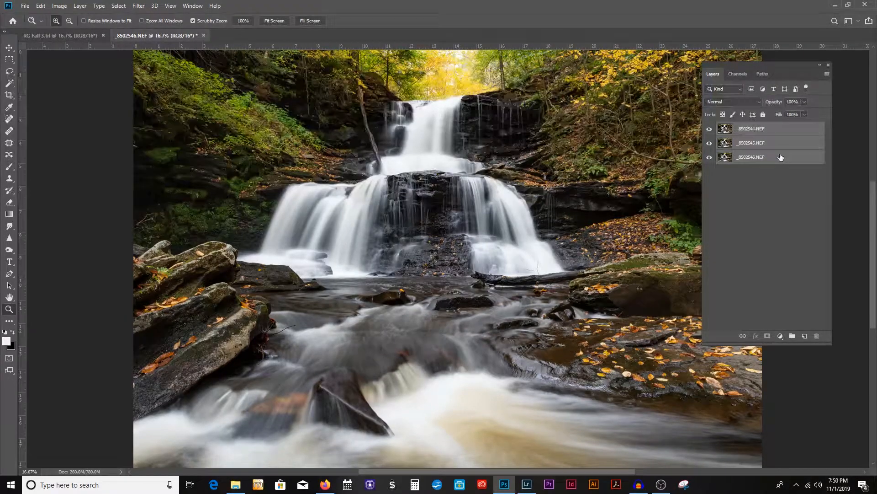
key("alt")
left_click_drag(781, 160, 772, 215)
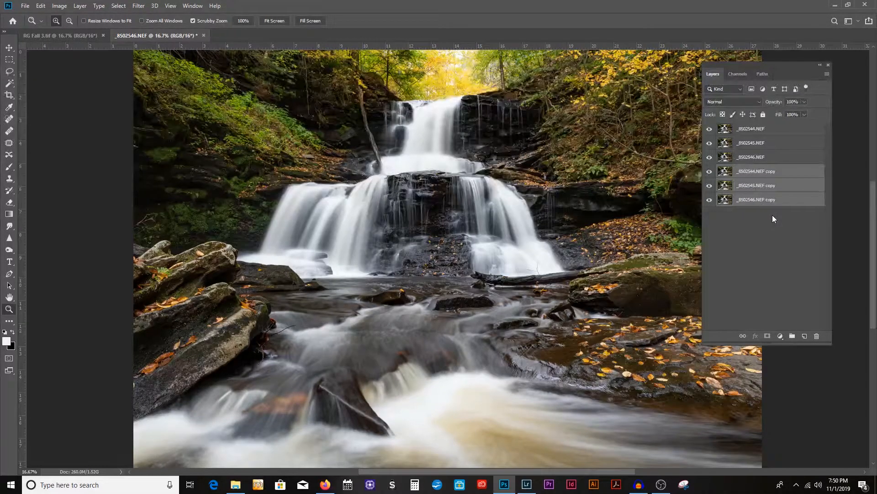
left_click_drag(710, 171, 711, 203)
Step: Auto-align the original layers _8502544.NEF, _8502545.NEF and _8502546.NEF using the Auto projection
left_click(781, 132)
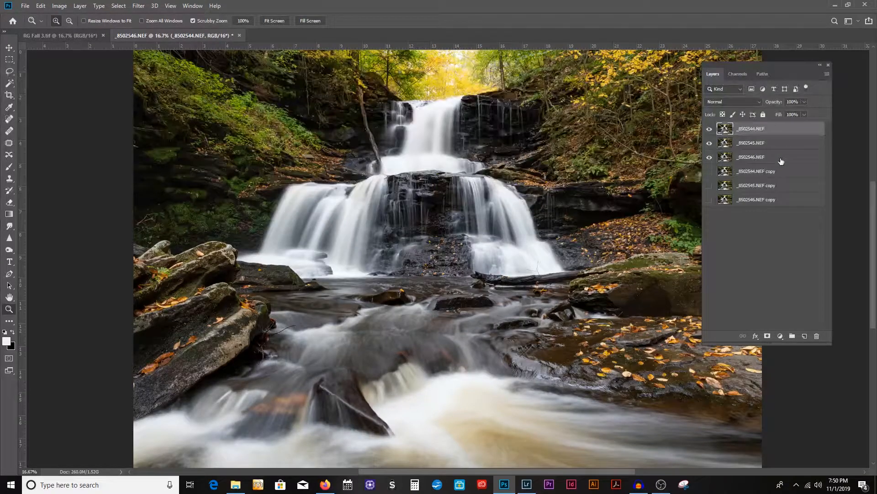
left_click(782, 157, "shift")
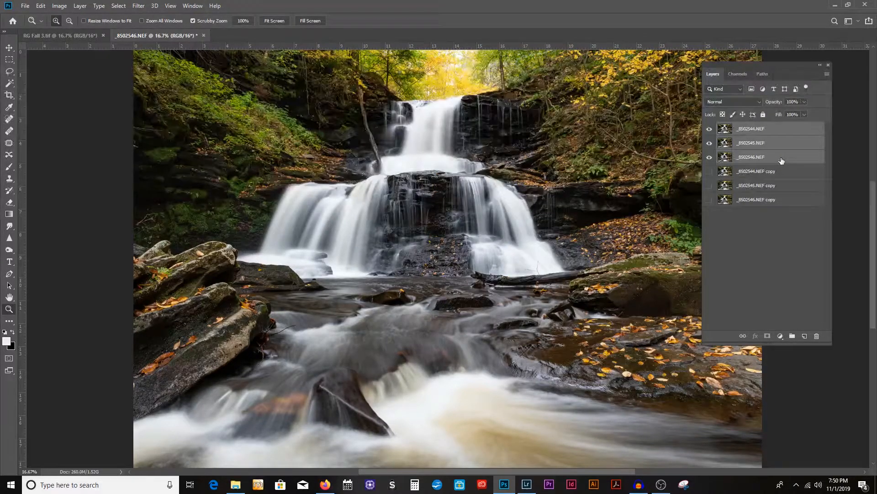
left_click(44, 7)
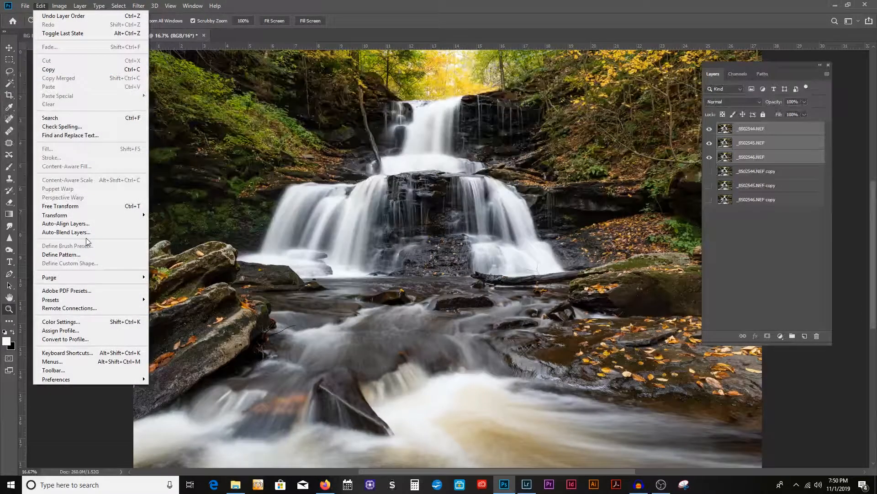
left_click(84, 223)
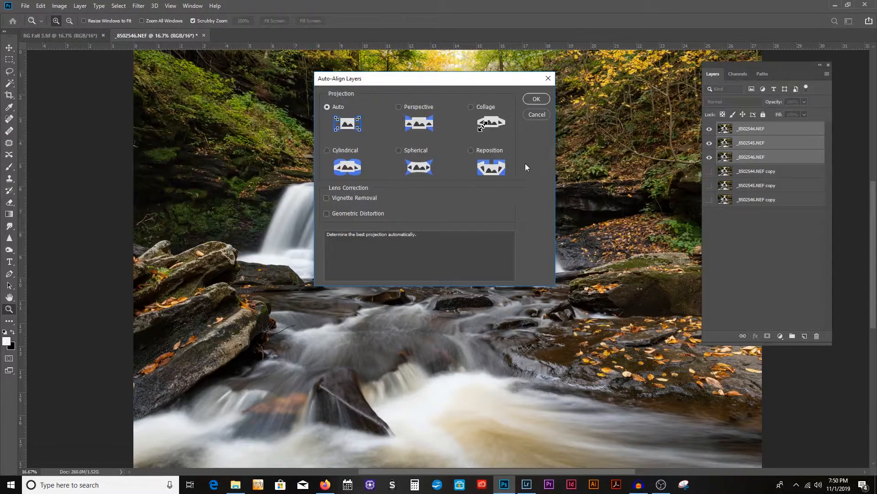
left_click(536, 99)
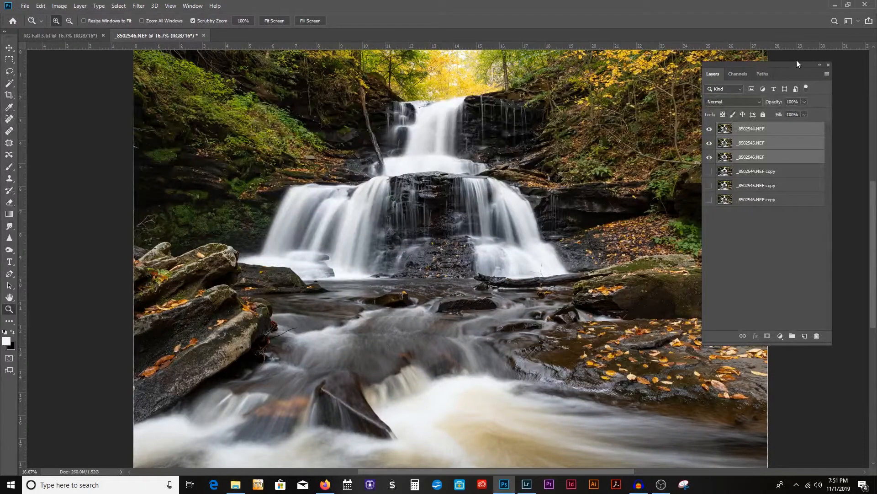
Step: Auto-blend the three aligned layers with the Stack Images method and Seamless Tones and Colors enabled
left_click_drag(797, 60, 836, 55)
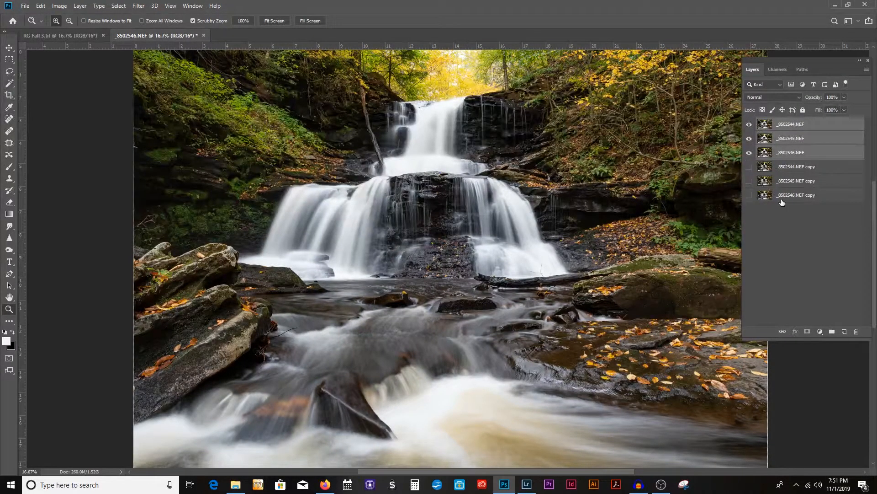
left_click(40, 7)
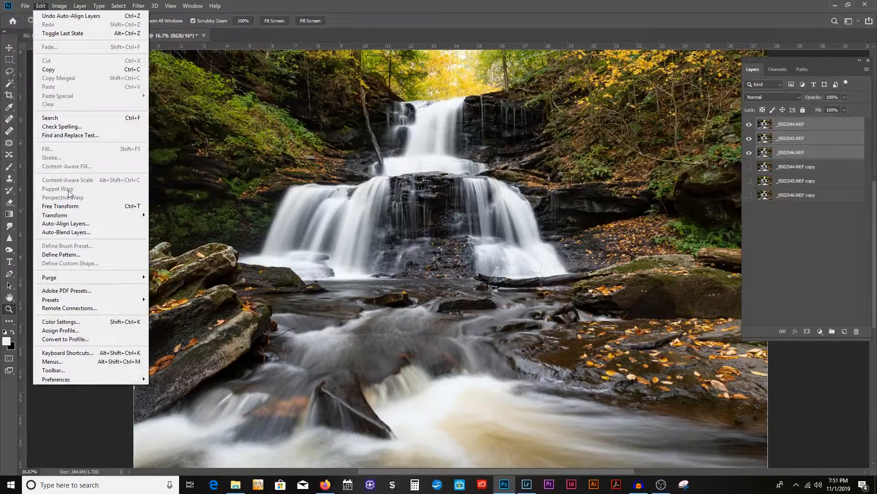
left_click(76, 234)
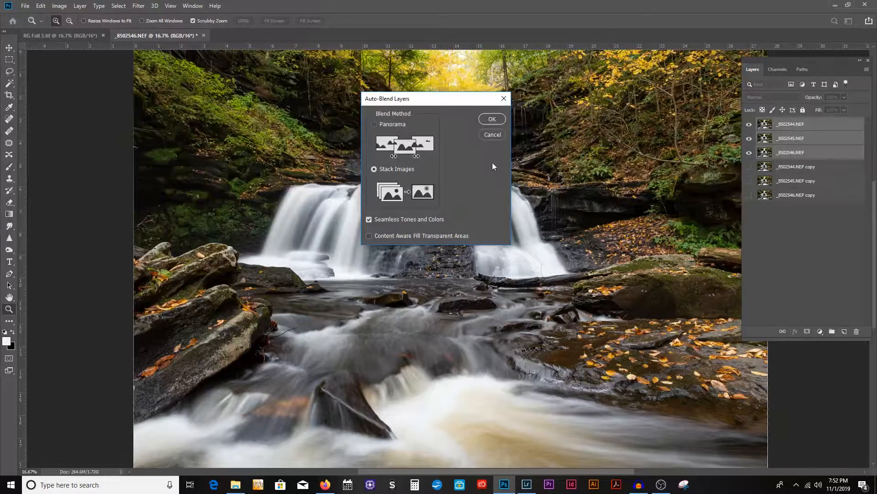
left_click(492, 119)
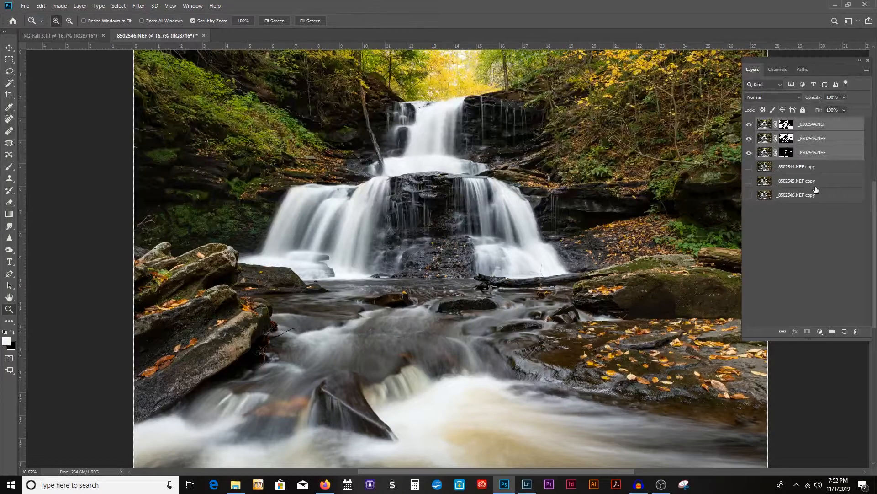
Step: Hide the masked _8502544.NEF and _8502545.NEF layers to examine what _8502546.NEF contributes, and show both layers again
left_click(749, 124)
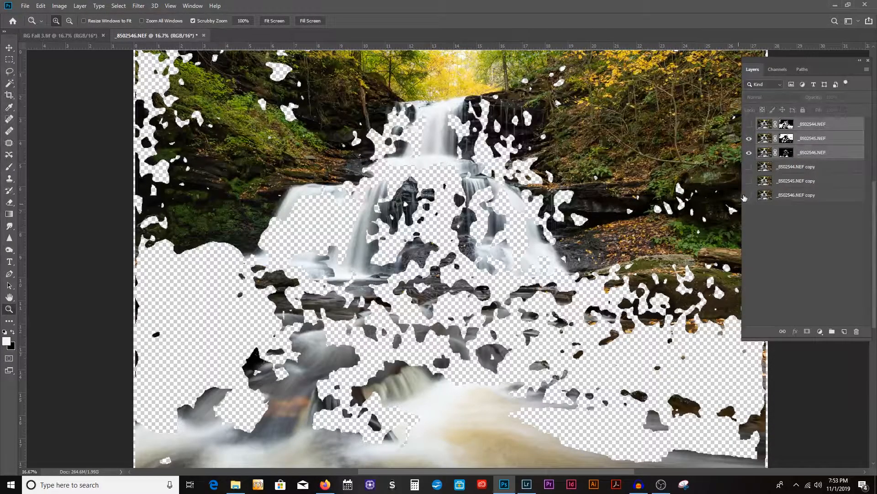
left_click(749, 139)
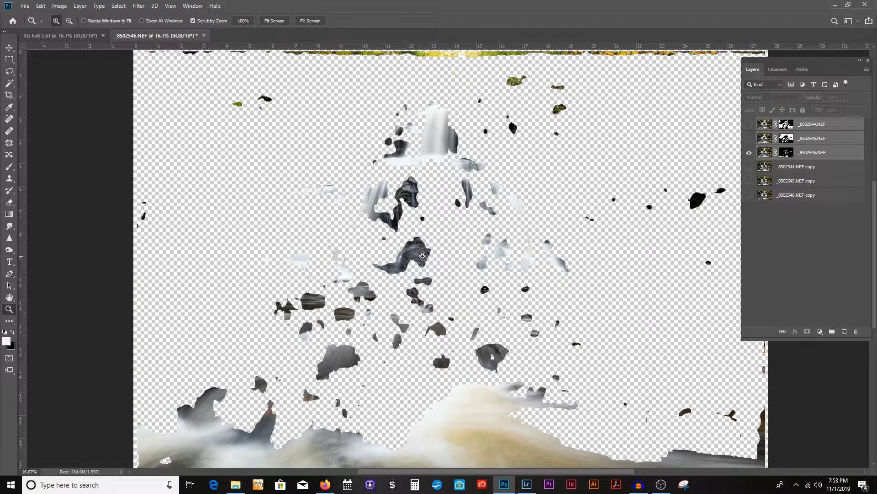
left_click(423, 256)
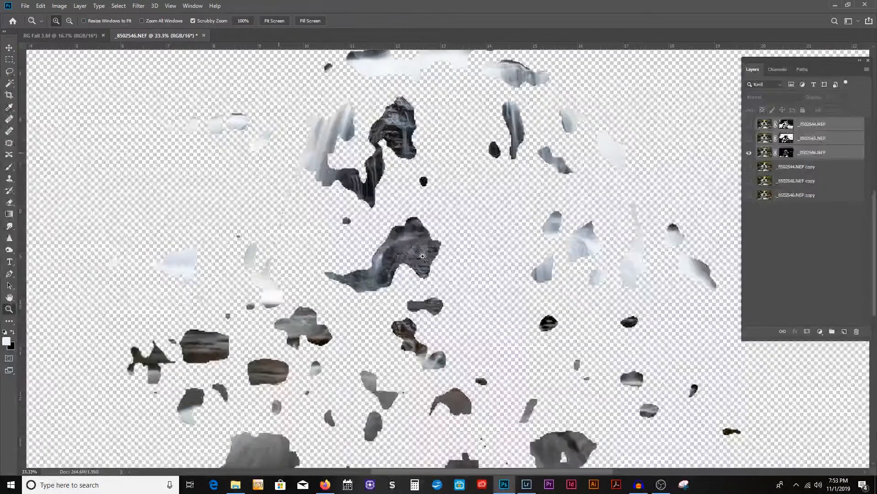
key("ctrl+0")
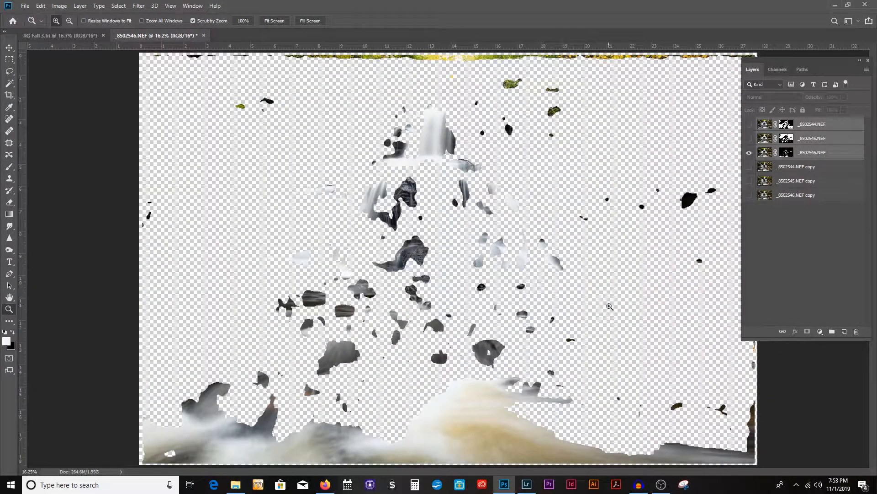
left_click(750, 138)
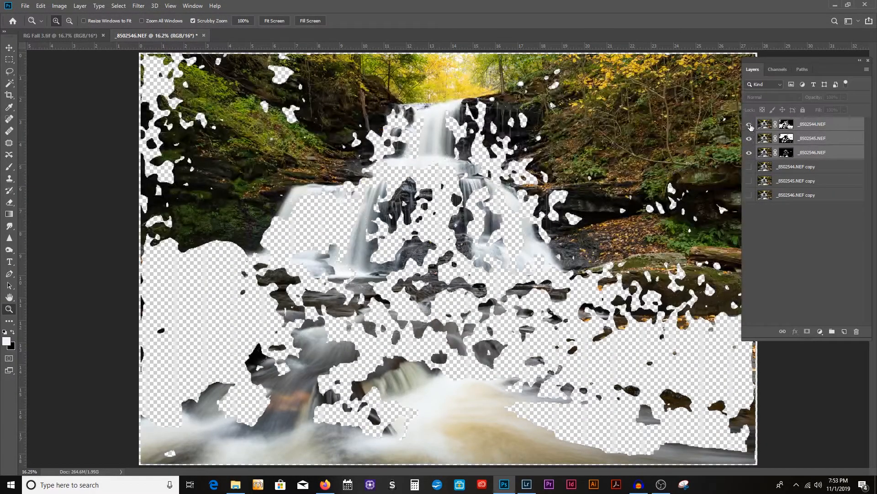
left_click(750, 124)
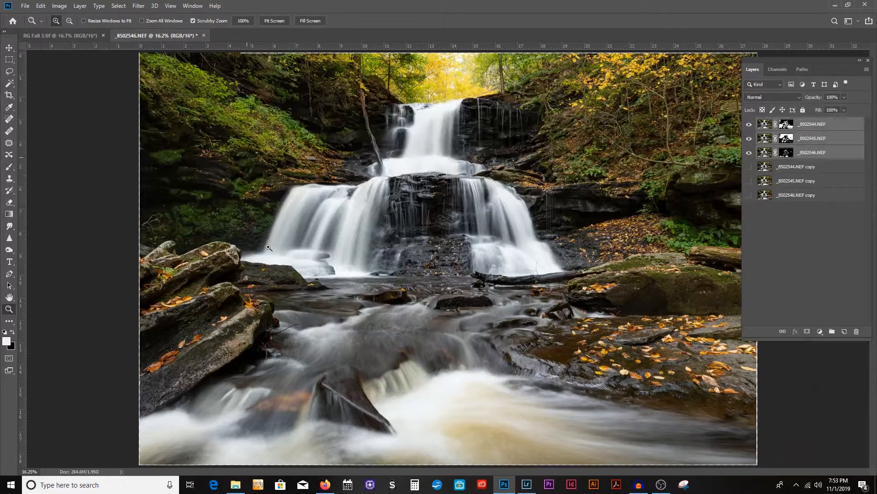
Step: Inspect the blended waterfall, mossy rocks and fallen leaves up close
left_click_drag(247, 158, 368, 294)
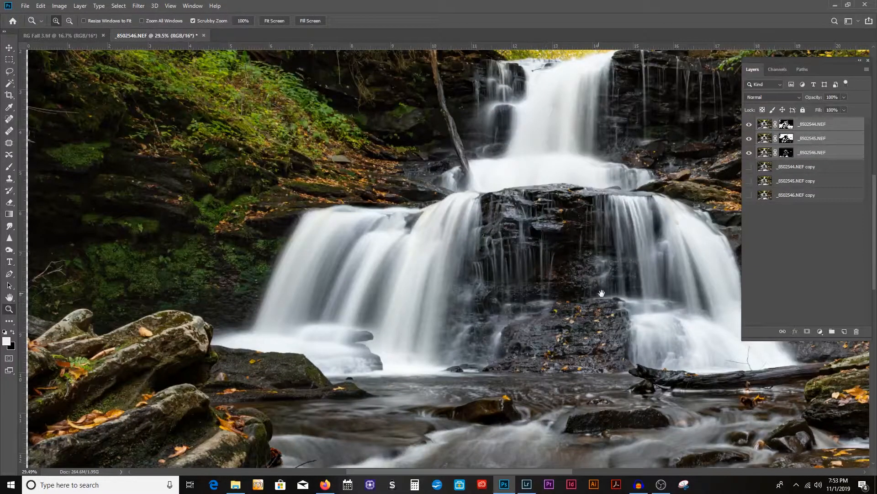
left_click_drag(602, 293, 340, 253)
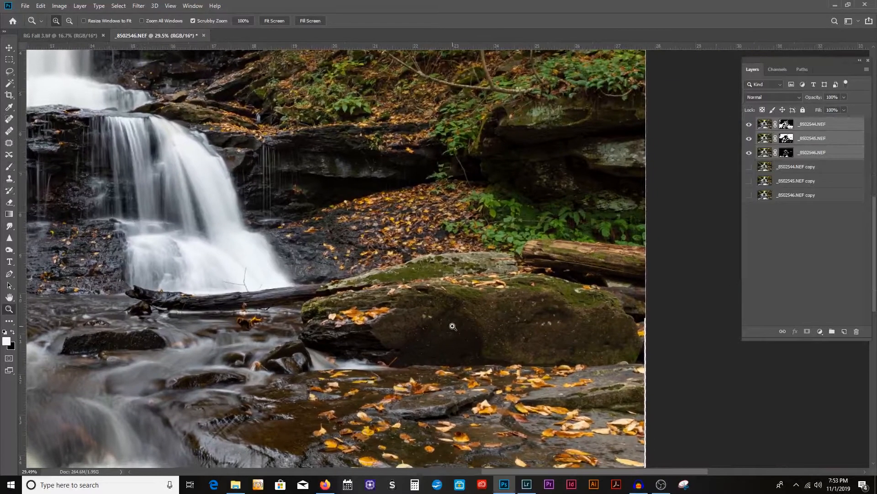
left_click_drag(441, 332, 480, 83)
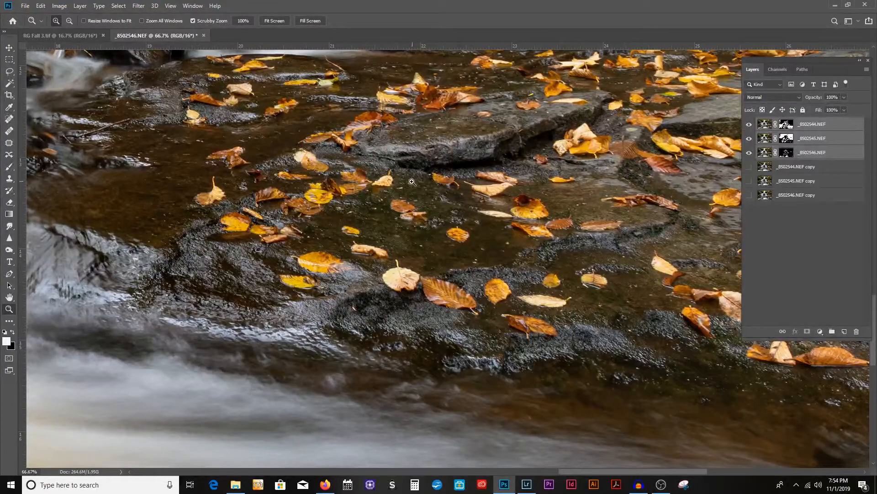
left_click_drag(310, 160, 554, 348)
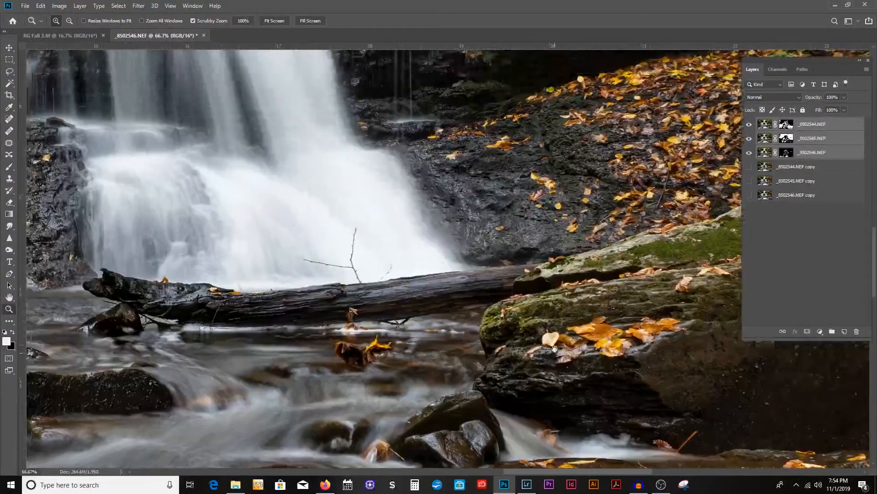
Step: Hide the _8502544.NEF layer to examine the mask gaps around the waterfall and trees up close, and show it again
left_click(749, 124)
left_click(270, 180)
left_click(269, 180)
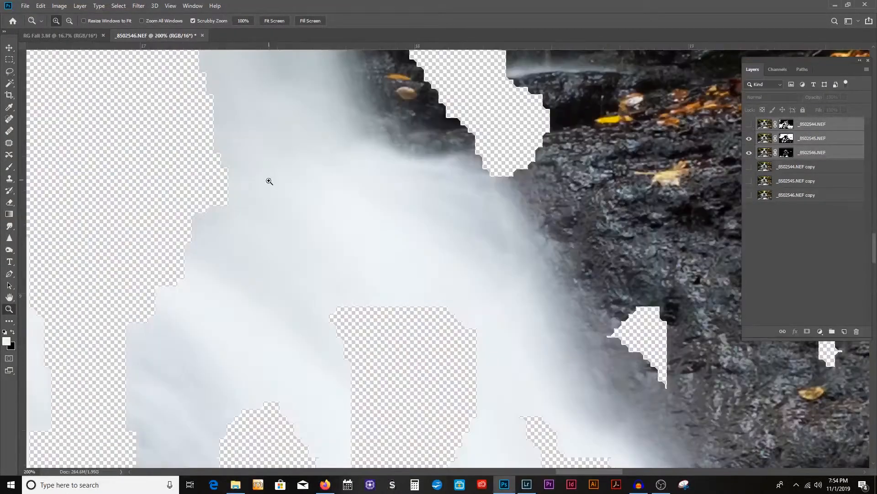
left_click(338, 259, "alt")
left_click(338, 258, "alt")
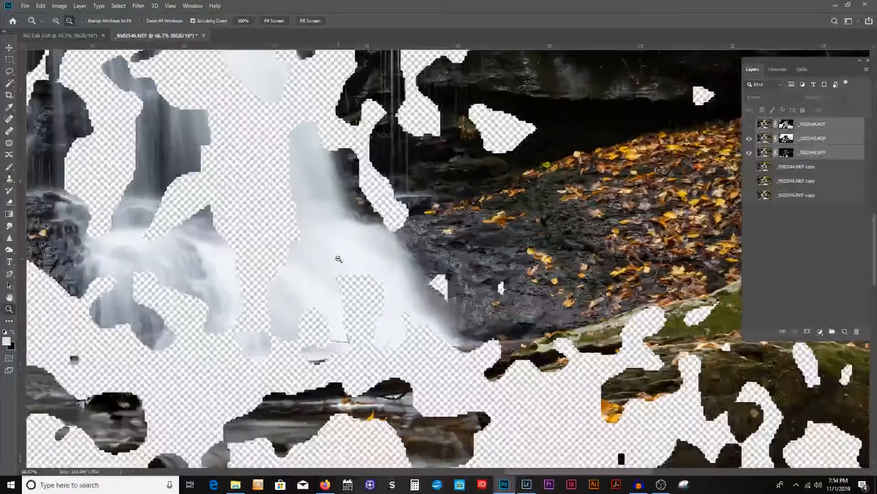
left_click(338, 259, "alt")
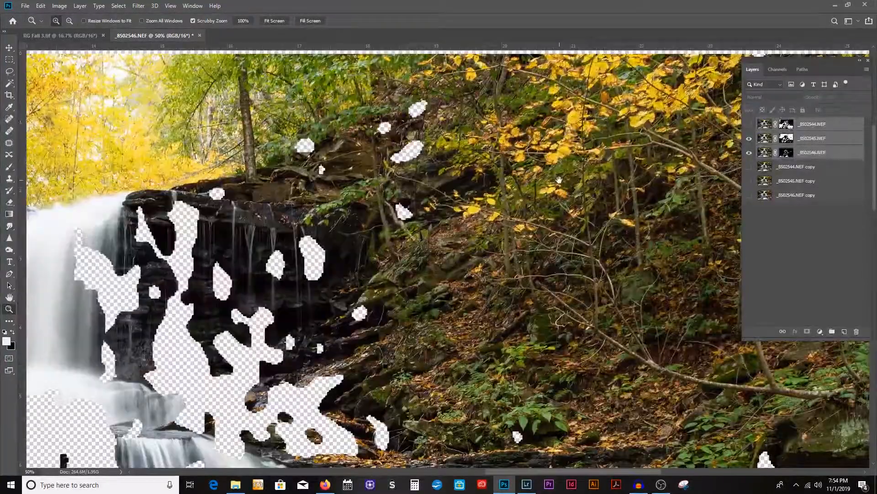
left_click(553, 167)
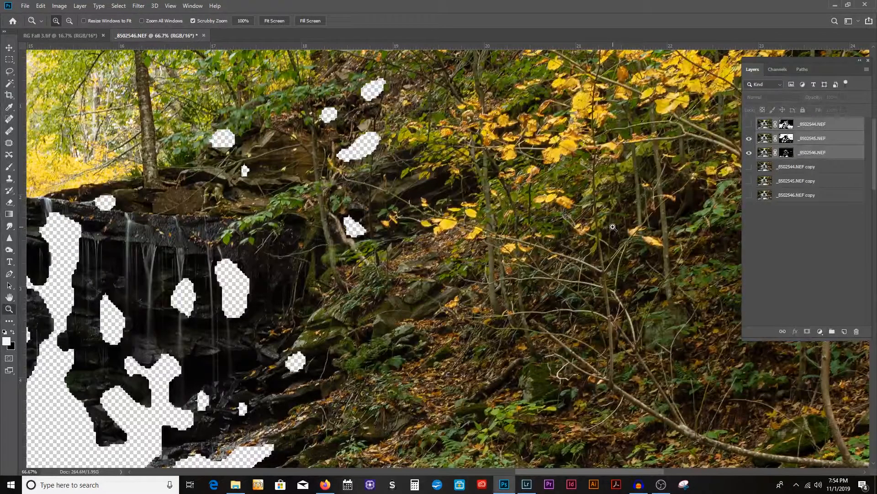
left_click(559, 207, "alt")
left_click(559, 207, "alt")
left_click(559, 207, "alt")
left_click(559, 208, "alt")
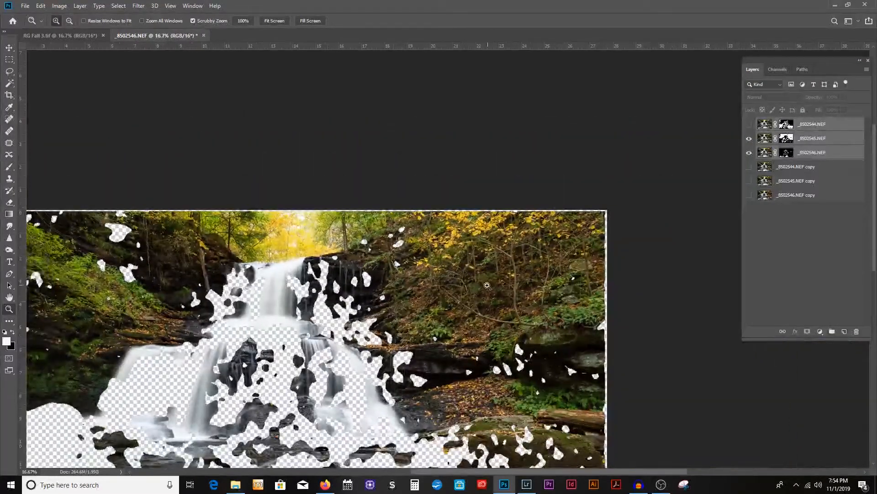
left_click_drag(471, 316, 610, 156)
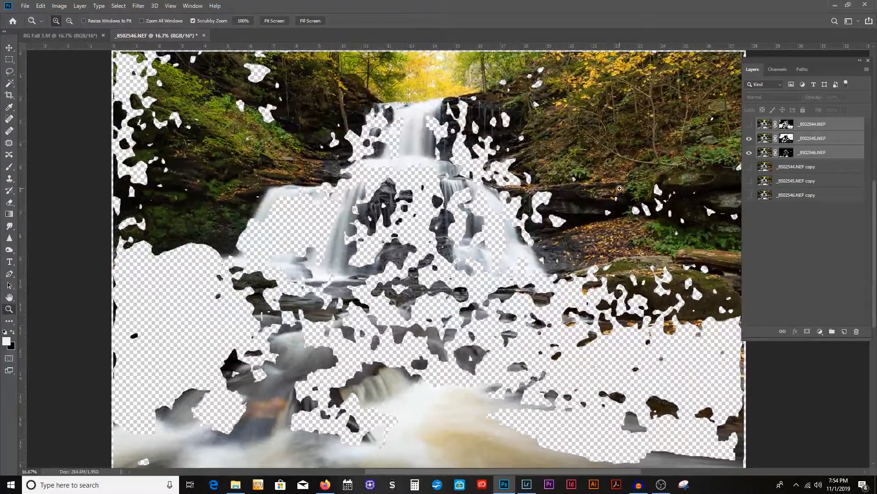
left_click(749, 125)
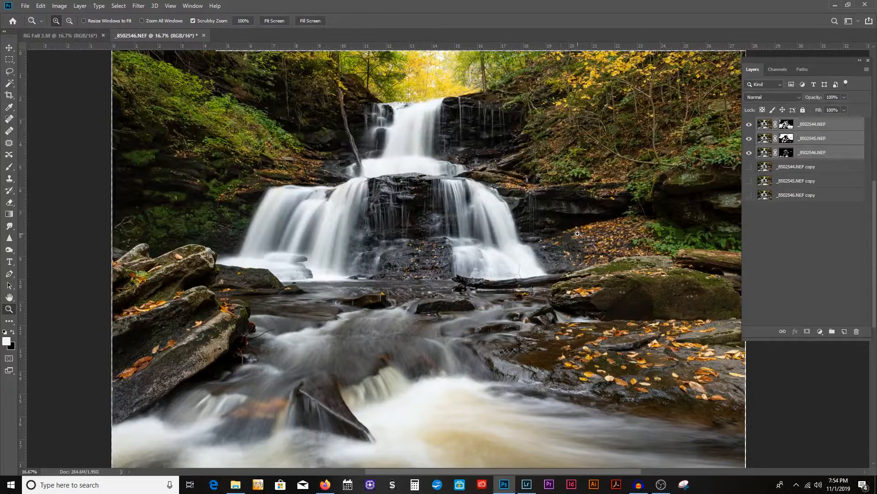
Step: Delete the three hidden copy layers and flatten the blended image into a single background layer
left_click(789, 168)
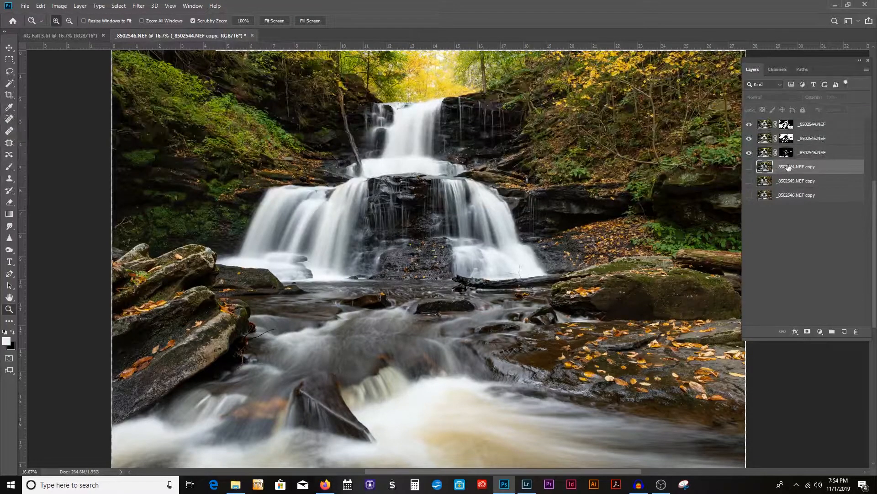
left_click(804, 196, "shift")
left_click(857, 333)
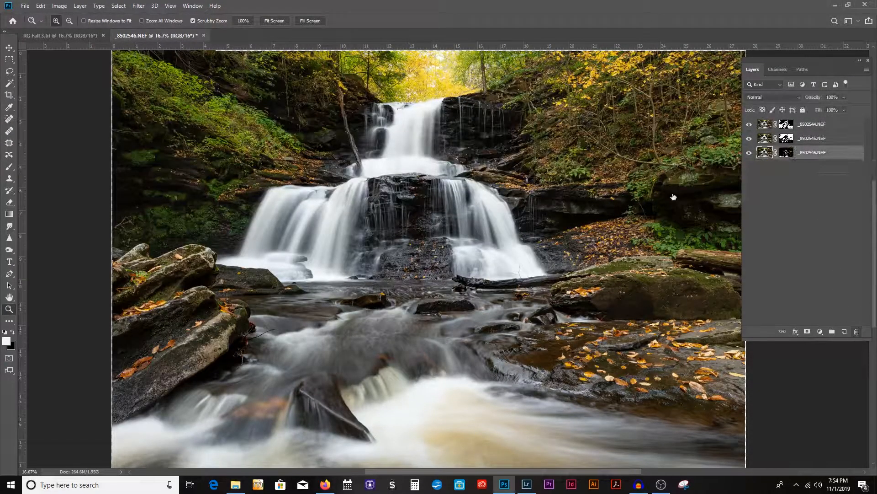
left_click(81, 7)
left_click(93, 355)
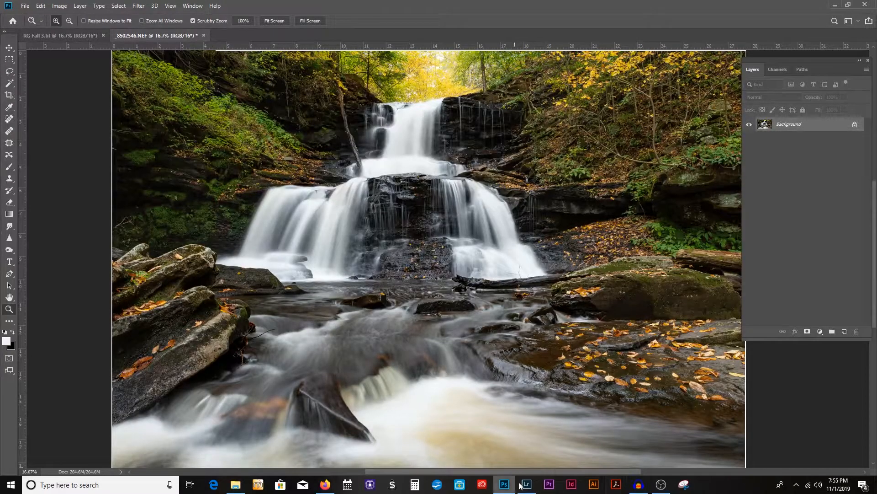
Step: Switch to Lightroom Classic, open the darker waterfall photo _8502547.NEF and set its Whites to 0
mouse_move(528, 489)
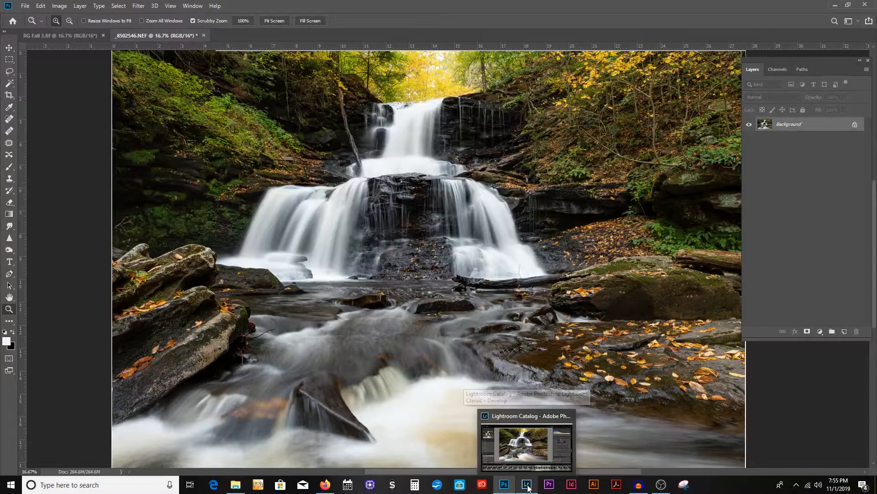
left_click(529, 488)
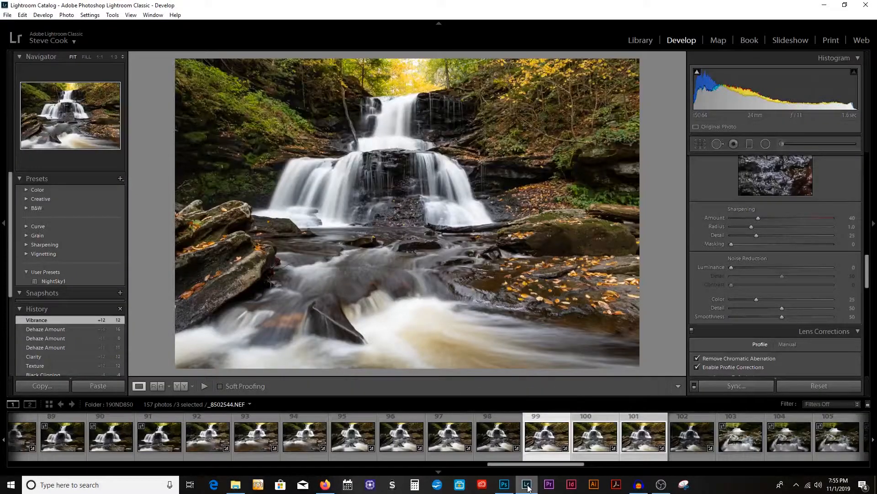
left_click(693, 439)
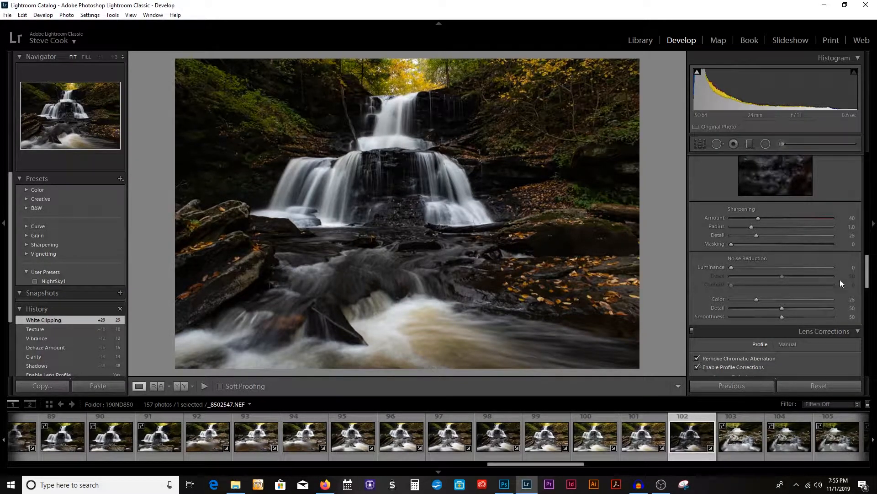
scroll(841, 283, "up", 5)
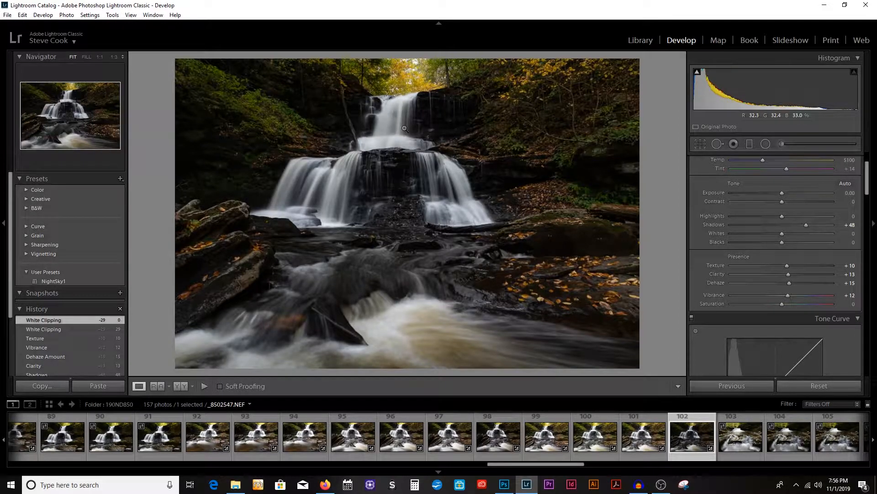
Step: Set the Whites of the darker waterfall photo to +34 and check its lens correction and noise reduction settings
left_click_drag(782, 233, 797, 236)
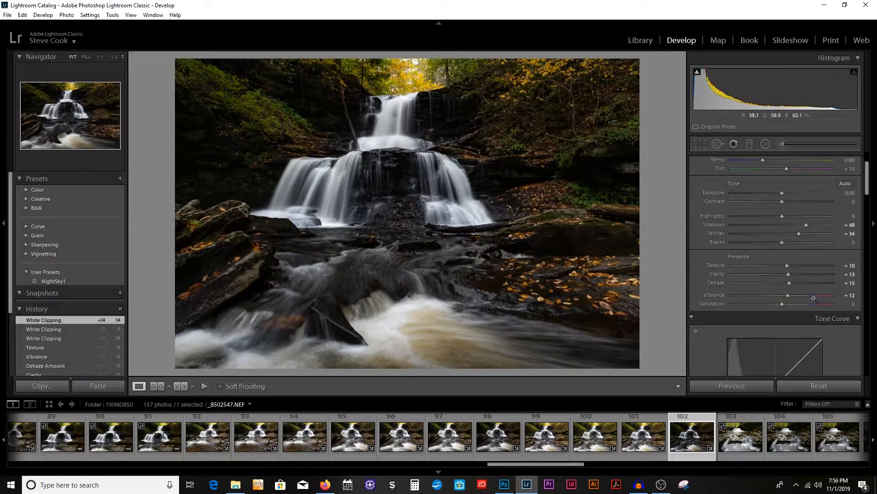
left_click_drag(869, 183, 868, 288)
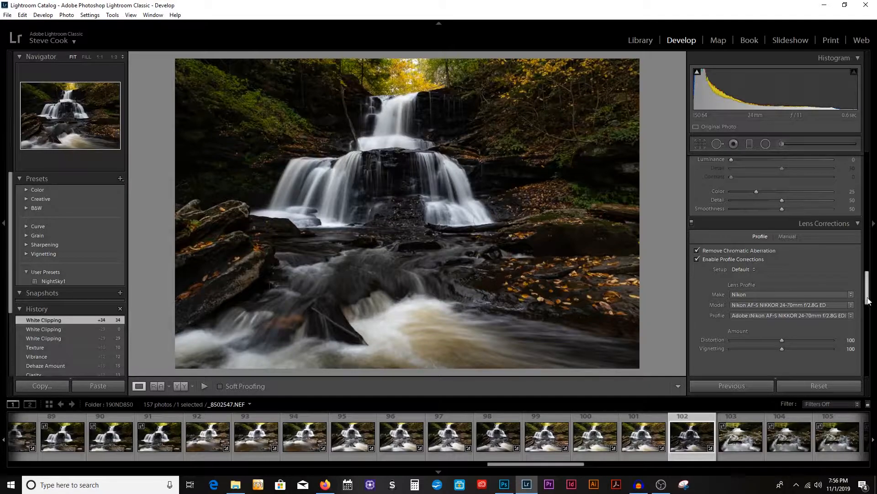
scroll(871, 287, "up", 3)
scroll(871, 287, "up", 1)
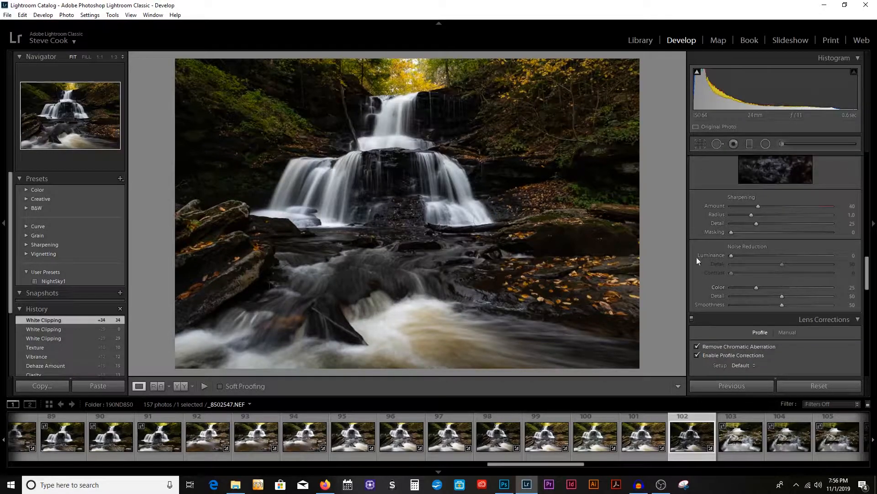
Step: Send the adjusted _8502547.NEF to Adobe Photoshop CC 2019 for editing, opening it despite the Camera Raw version notice
left_click(67, 15)
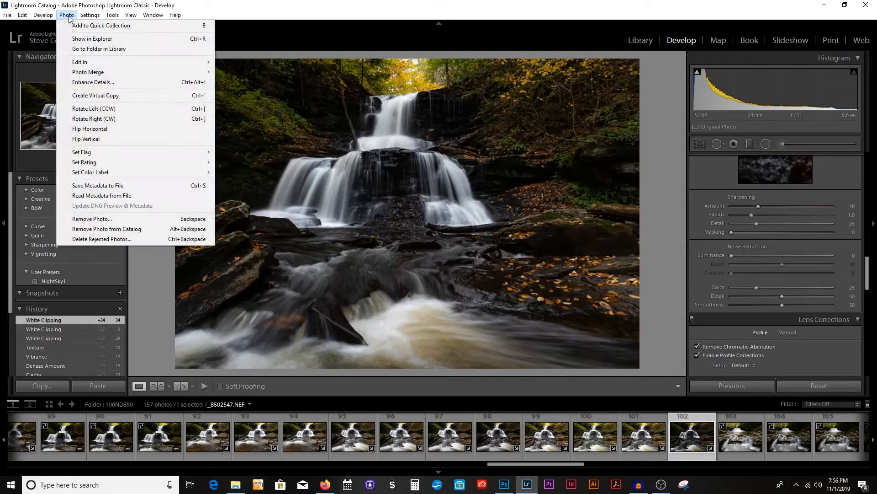
mouse_move(110, 66)
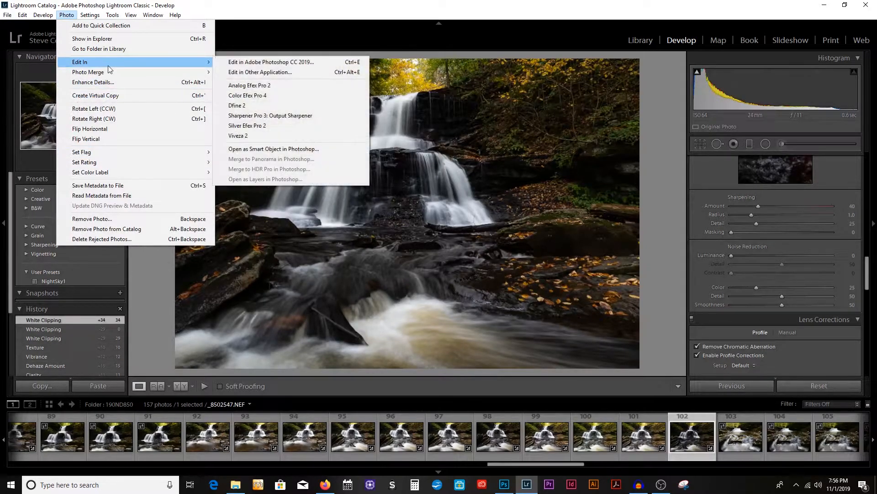
left_click(271, 63)
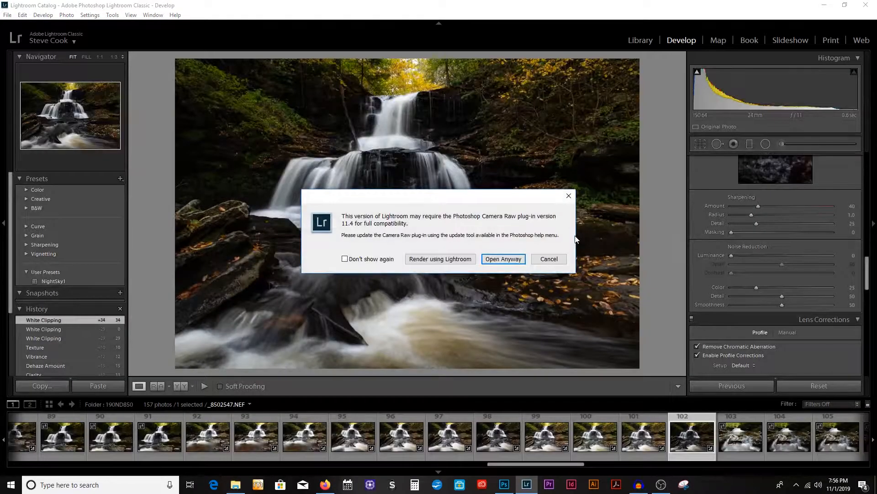
left_click(500, 259)
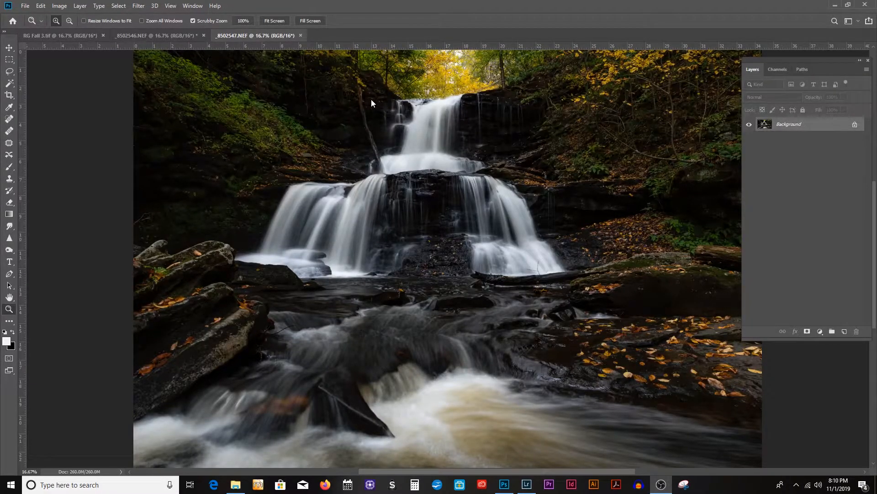
Step: Copy the whole _8502547.NEF image and paste it onto a new layer in the blended _8502546.NEF document
key("v")
key("ctrl+a")
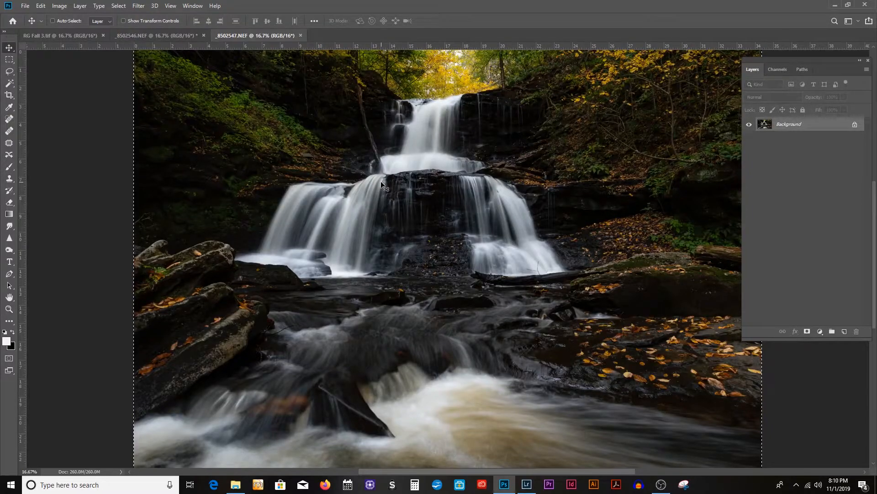
left_click(160, 35)
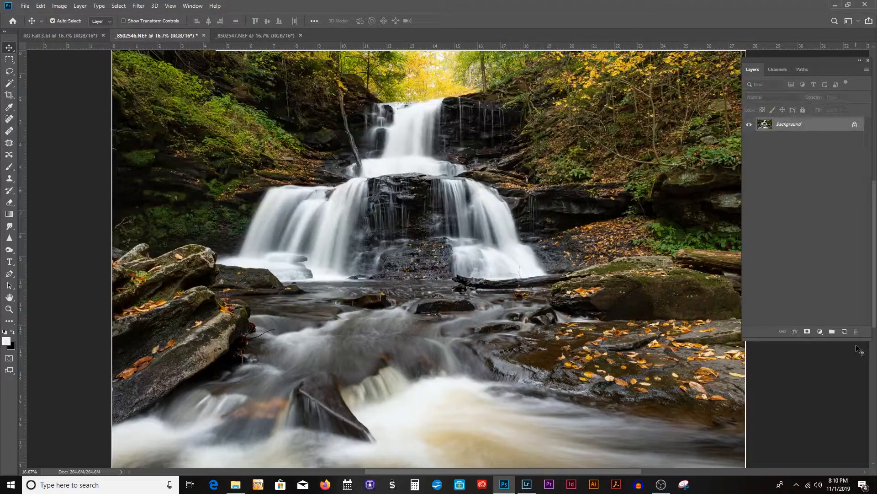
left_click(845, 332)
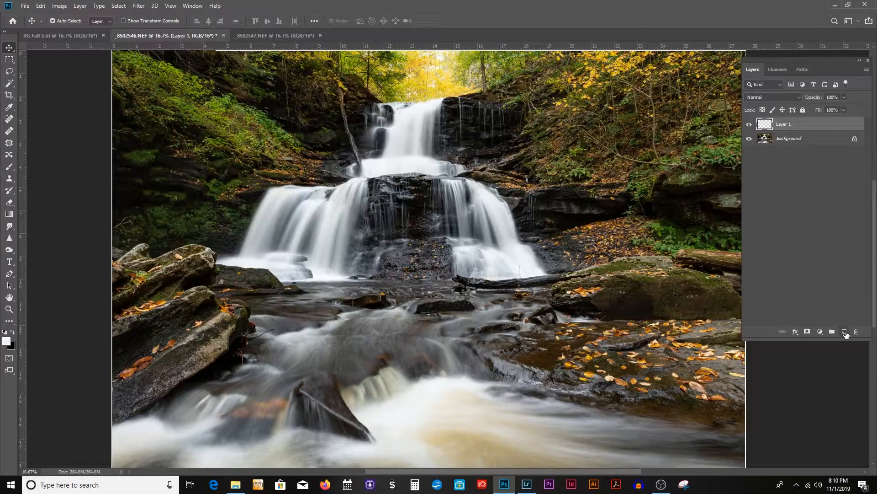
key("ctrl+v")
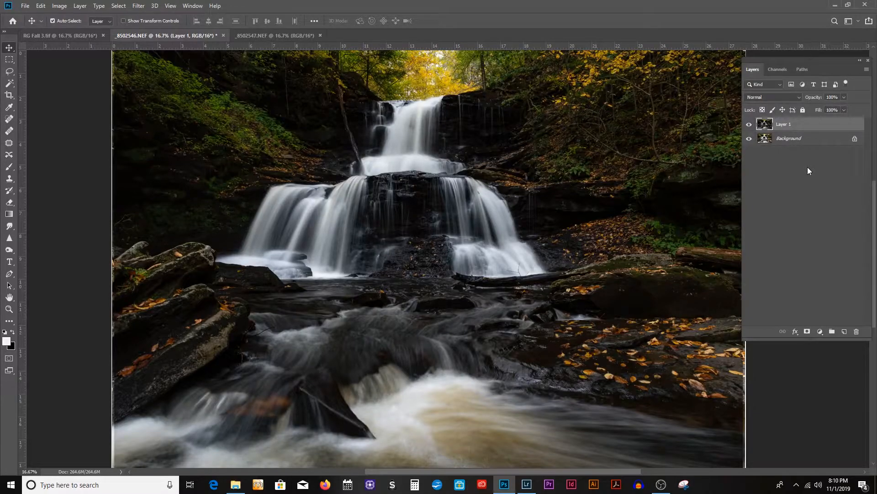
Step: Unlock the background layer and auto-align it with Layer 1 using the Auto projection
left_click(855, 140)
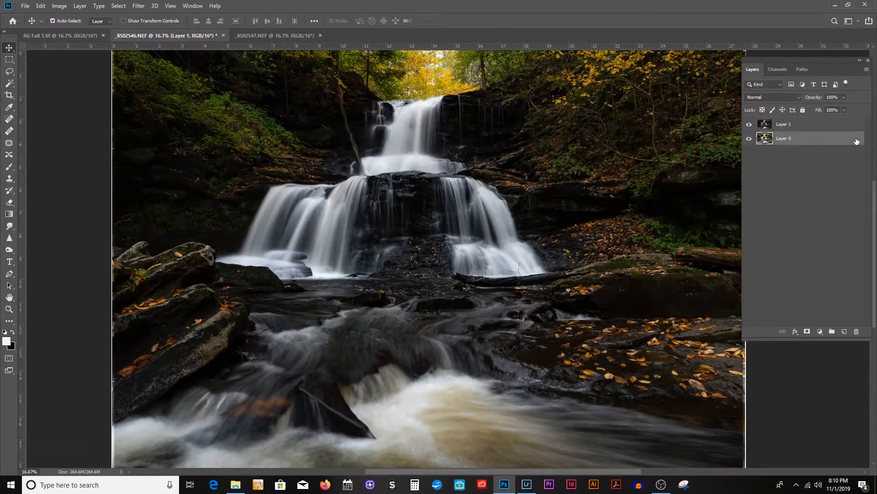
left_click(817, 129, "shift")
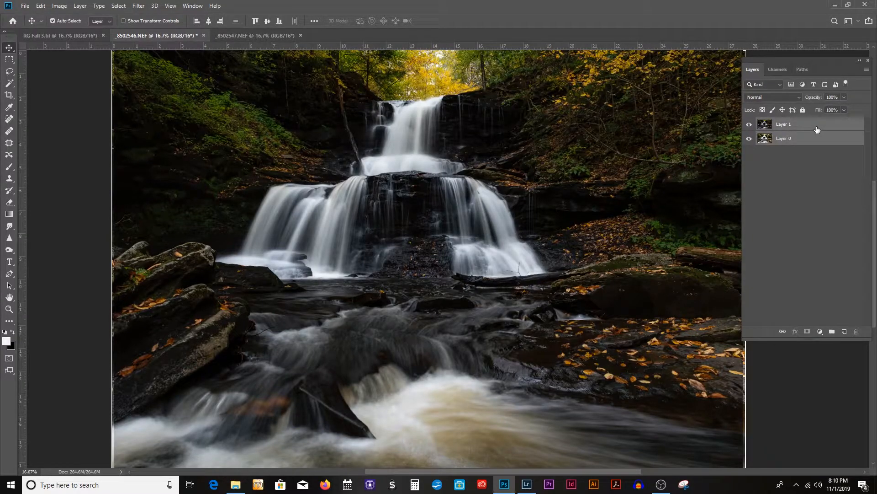
left_click(41, 6)
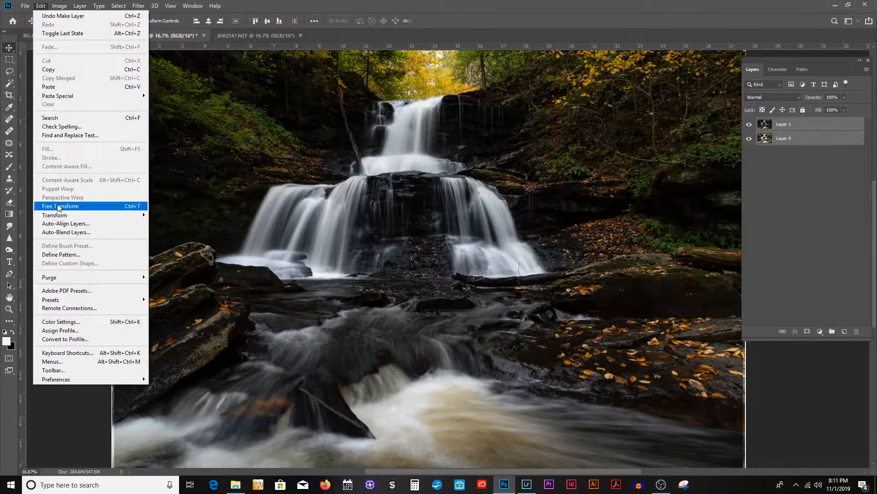
left_click(64, 224)
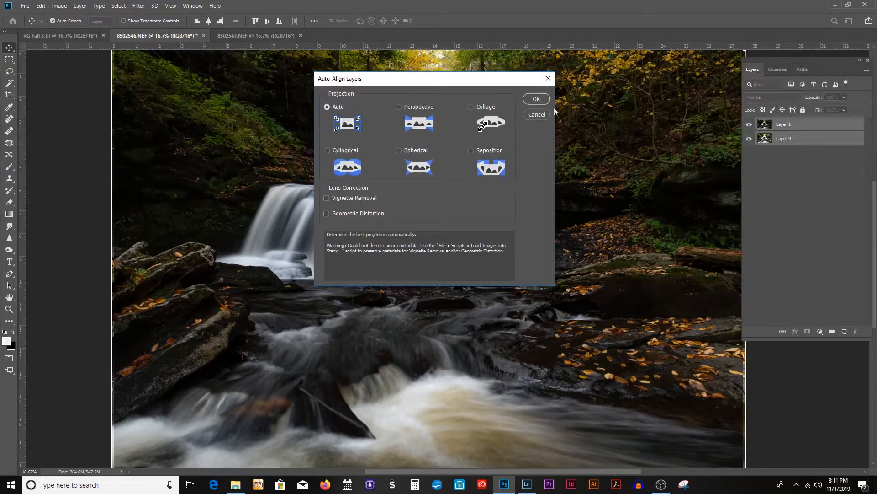
left_click(536, 100)
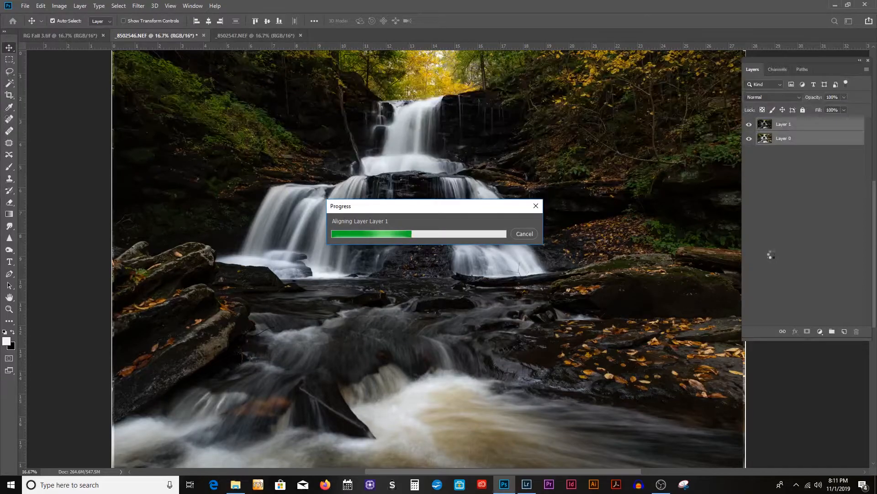
Step: Toggle the visibility of Layer 1 repeatedly to check how well the darker exposure lines up with the blended image
left_click(750, 125)
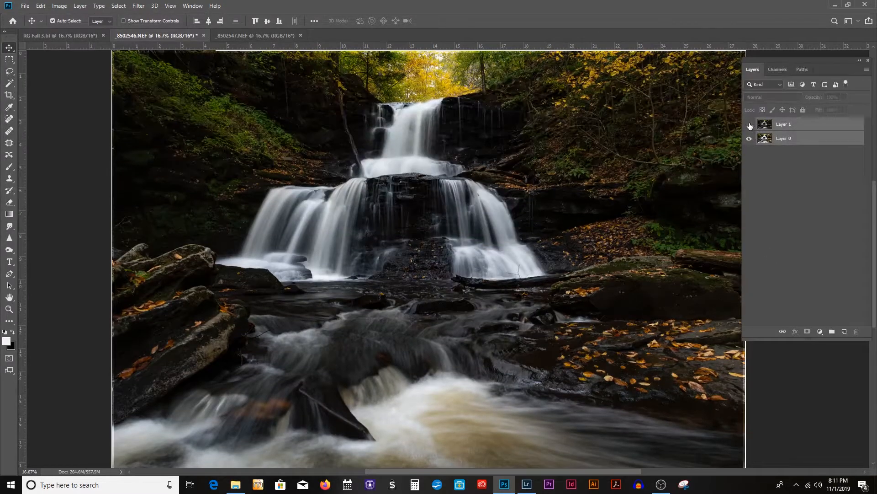
left_click(750, 125)
left_click(749, 125)
left_click(750, 125)
left_click(750, 124)
left_click(749, 125)
left_click(749, 125)
left_click(749, 125)
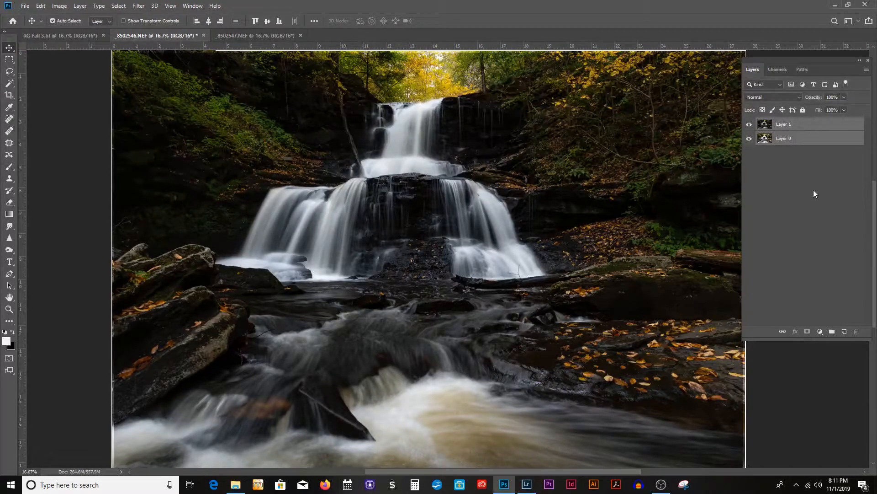
Step: Move the darker Layer 1 beneath Layer 0 and choose the Eraser tool
left_click(810, 154)
left_click_drag(812, 126, 812, 154)
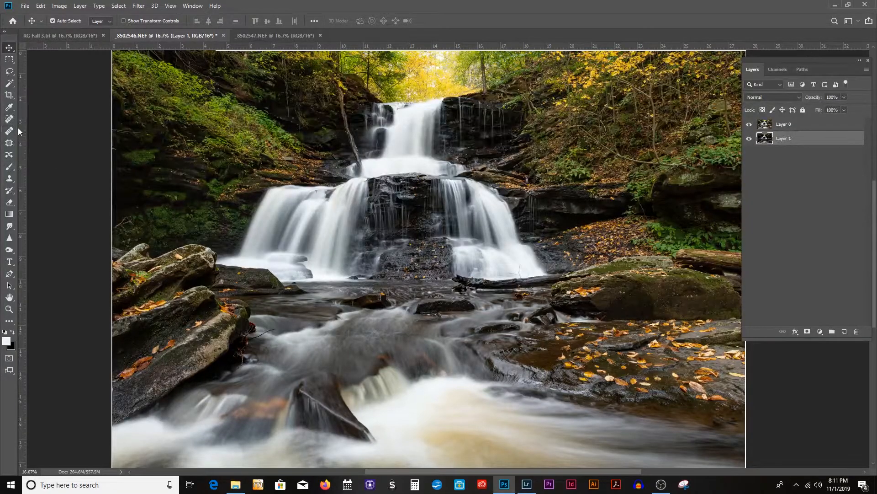
left_click(11, 203)
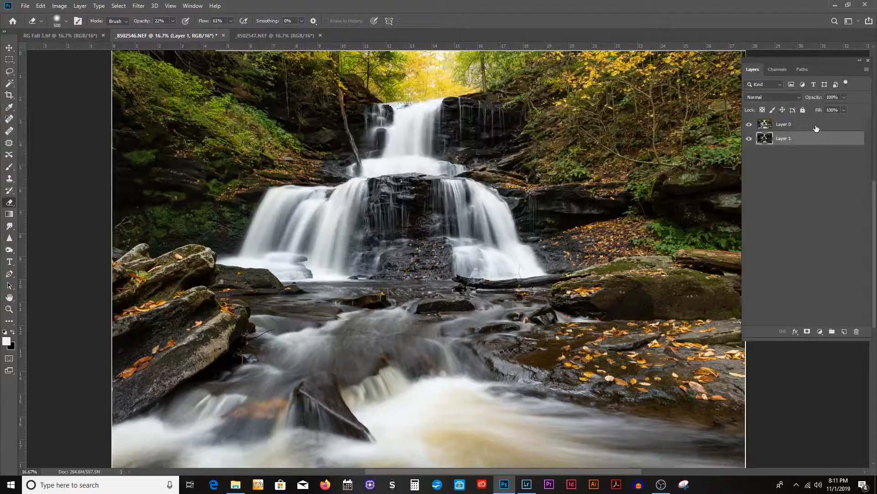
Step: Duplicate Layer 0, place the copy at the bottom of the layer stack and hide it as a backup
left_click(816, 129)
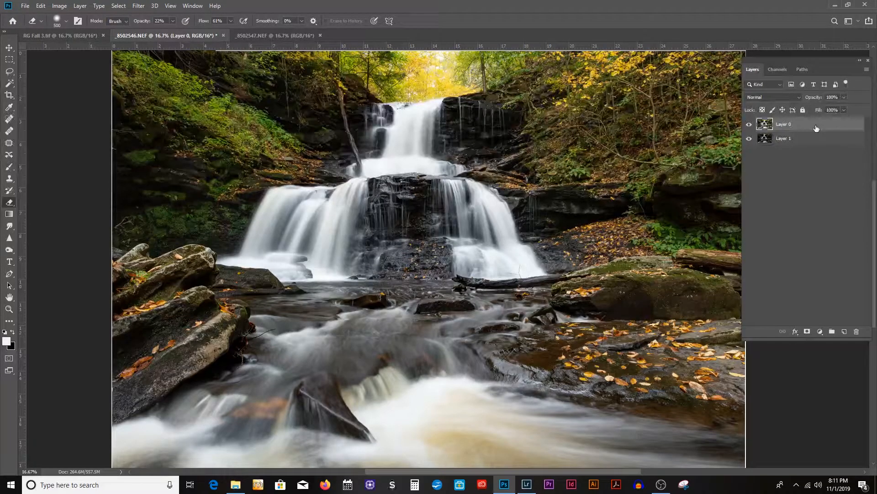
key("ctrl+j")
left_click_drag(817, 125, 817, 175)
left_click(750, 154)
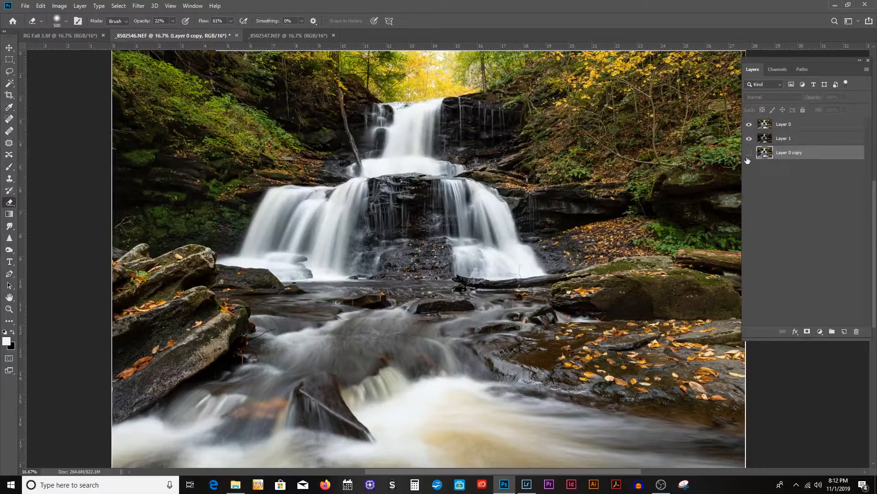
Step: Erase Layer 0 over the waterfalls and the bright foliage above them with a 200 px eraser at 22% opacity to reveal the darker exposure
left_click(794, 127)
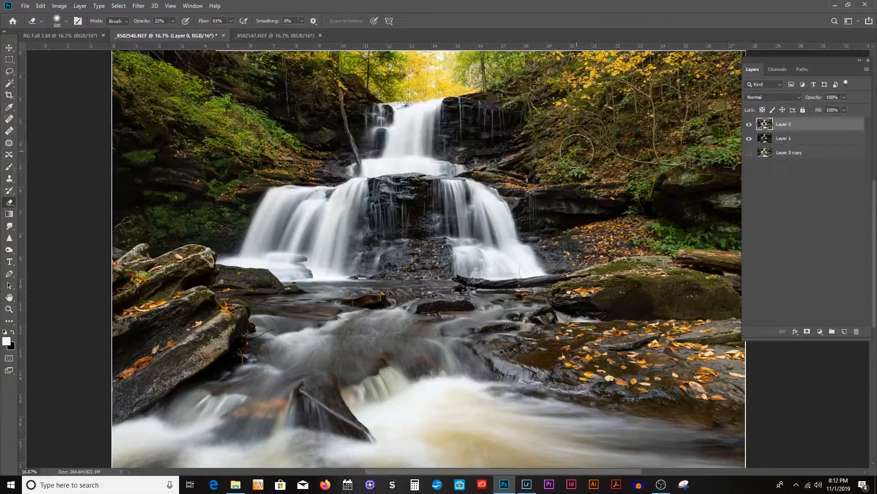
left_click(465, 160)
key("bracketleft")
key("bracketleft")
key("bracketleft")
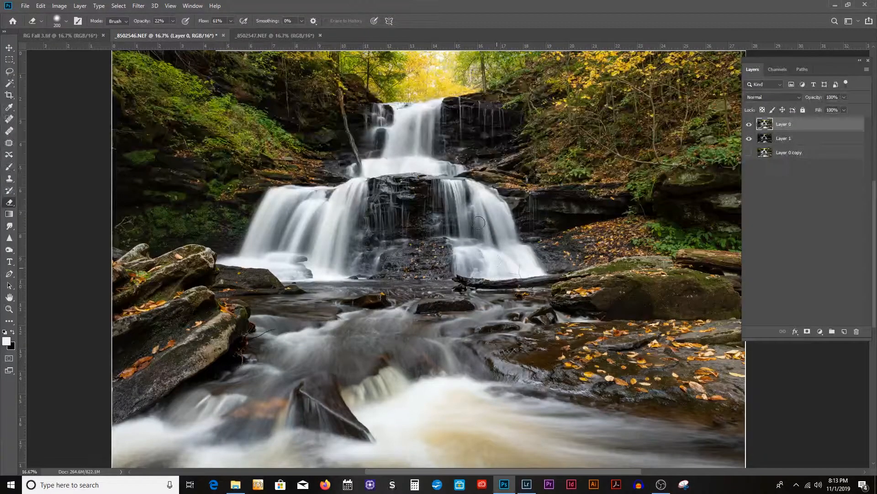
mouse_move(484, 224)
left_mouse_down()
mouse_move(522, 265)
mouse_move(500, 227)
mouse_move(519, 266)
mouse_move(510, 261)
mouse_move(482, 217)
left_mouse_up()
mouse_move(345, 213)
left_mouse_down()
mouse_move(328, 275)
mouse_move(317, 214)
mouse_move(286, 259)
mouse_move(239, 258)
mouse_move(269, 205)
mouse_move(256, 239)
mouse_move(295, 225)
mouse_move(319, 256)
mouse_move(333, 225)
mouse_move(274, 193)
mouse_move(258, 224)
left_mouse_up()
mouse_move(402, 131)
left_mouse_down()
mouse_move(388, 154)
mouse_move(399, 118)
left_mouse_up()
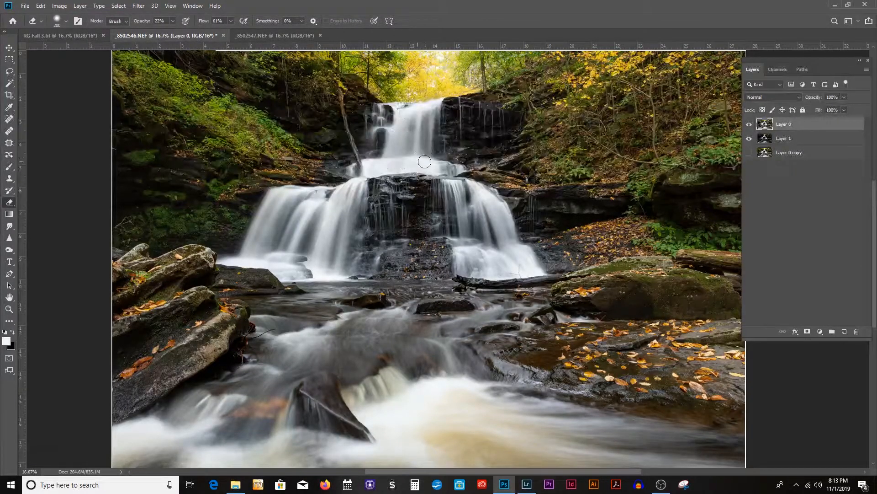
left_click_drag(351, 182, 332, 262)
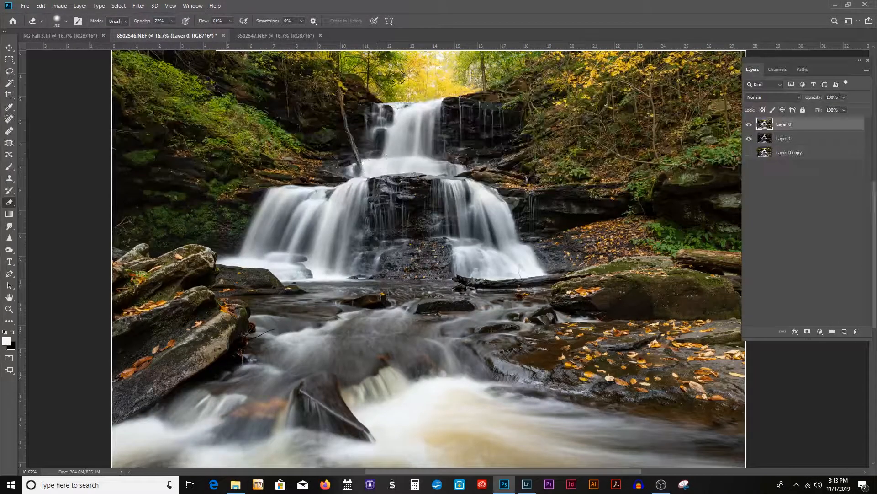
left_click_drag(445, 69, 440, 67)
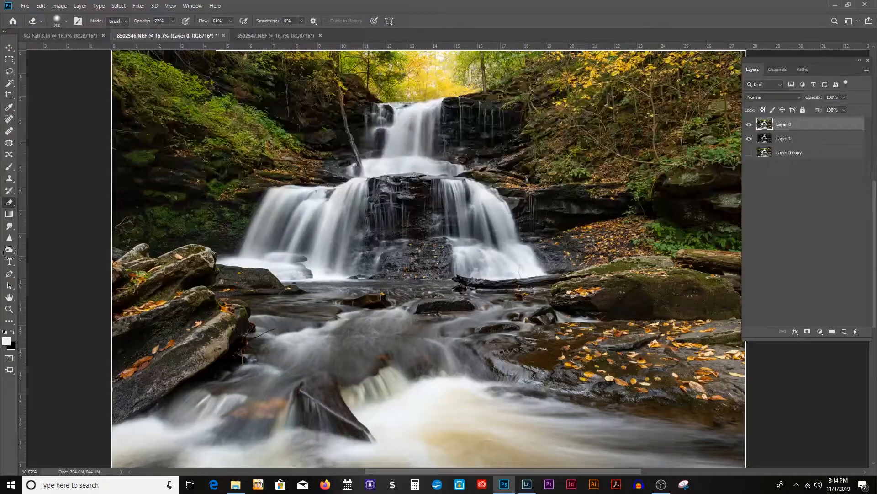
Step: Lighten the highlights of the upper waterfall on Layer 0 with the Dodge tool at 3% exposure, and select Layer 1
left_click(10, 251)
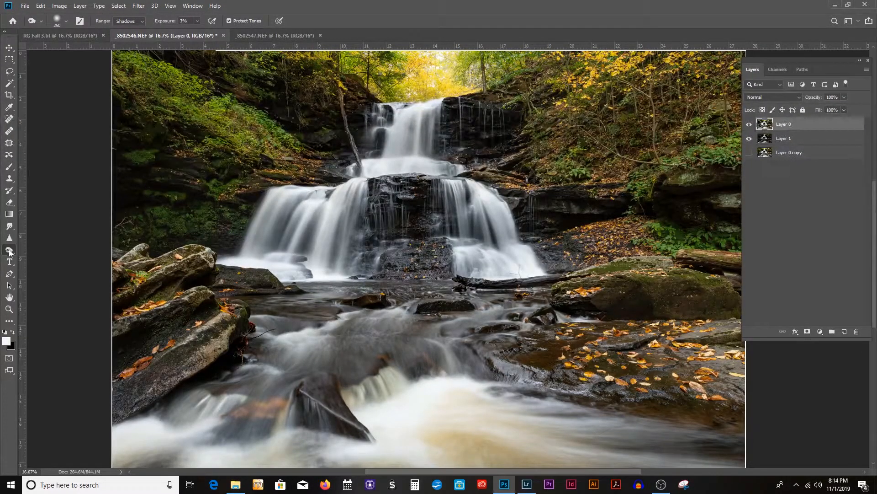
right_click(10, 251)
left_click(29, 248)
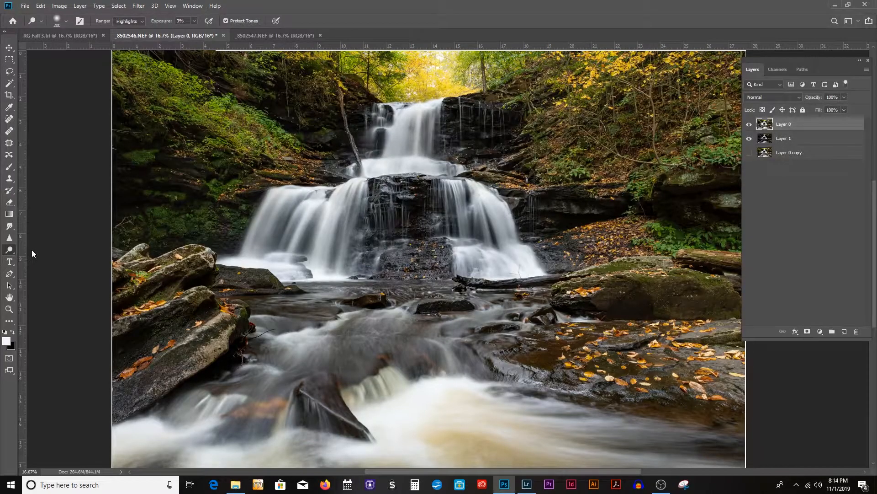
mouse_move(395, 108)
left_mouse_down()
mouse_move(404, 136)
mouse_move(406, 117)
mouse_move(396, 147)
mouse_move(407, 114)
mouse_move(397, 151)
mouse_move(408, 121)
mouse_move(397, 149)
mouse_move(407, 111)
mouse_move(396, 151)
mouse_move(406, 127)
left_mouse_up()
left_click(794, 139)
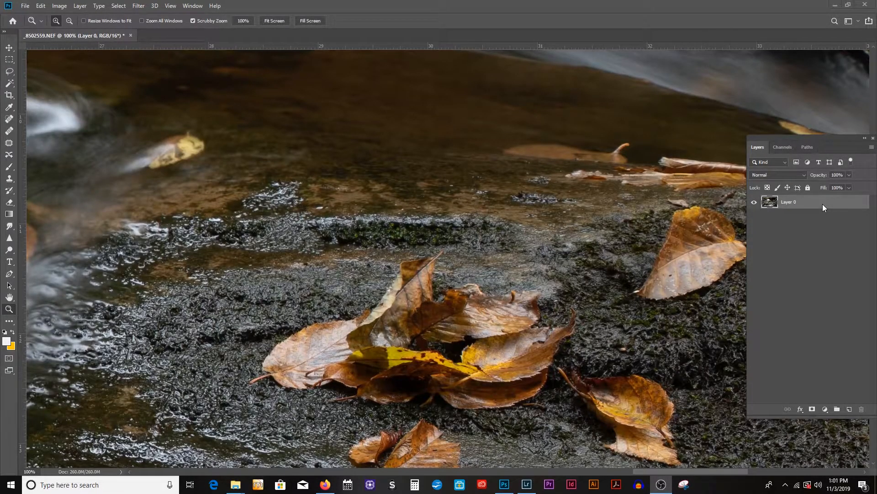
Step: Duplicate Layer 0 and apply a High Pass filter with a radius of 0.4 pixels to the copy
key("ctrl+j")
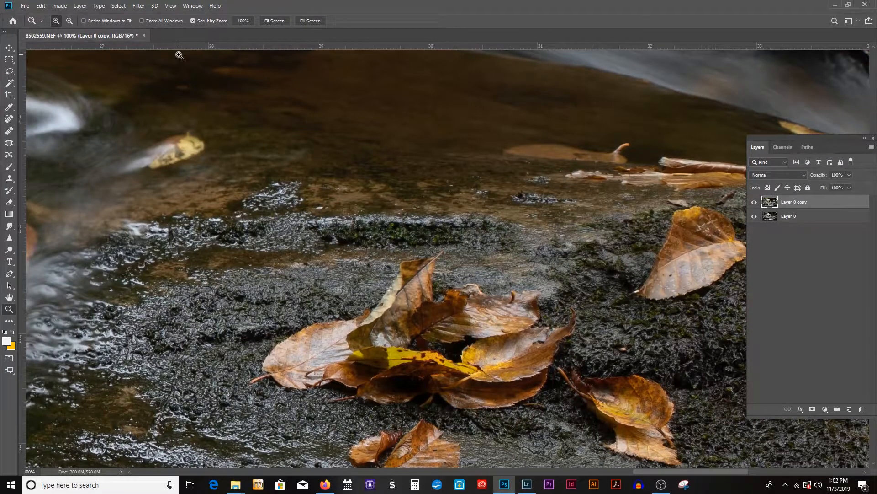
left_click(139, 6)
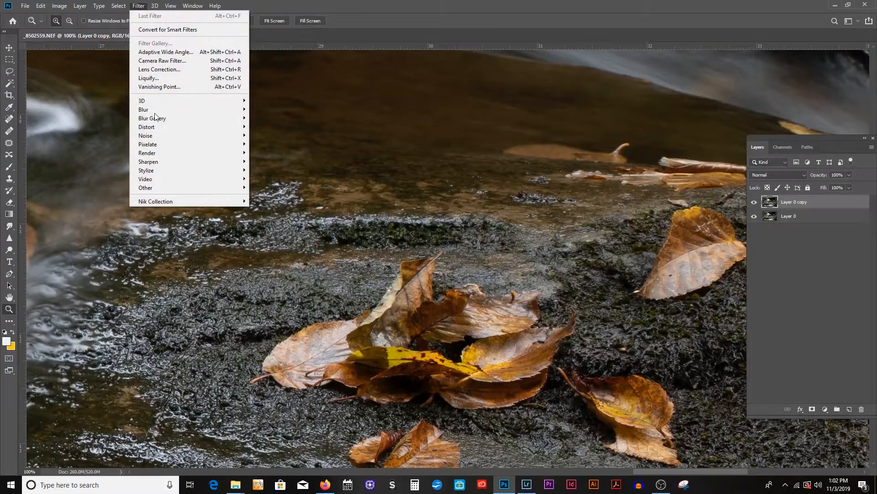
mouse_move(156, 188)
left_click(265, 196)
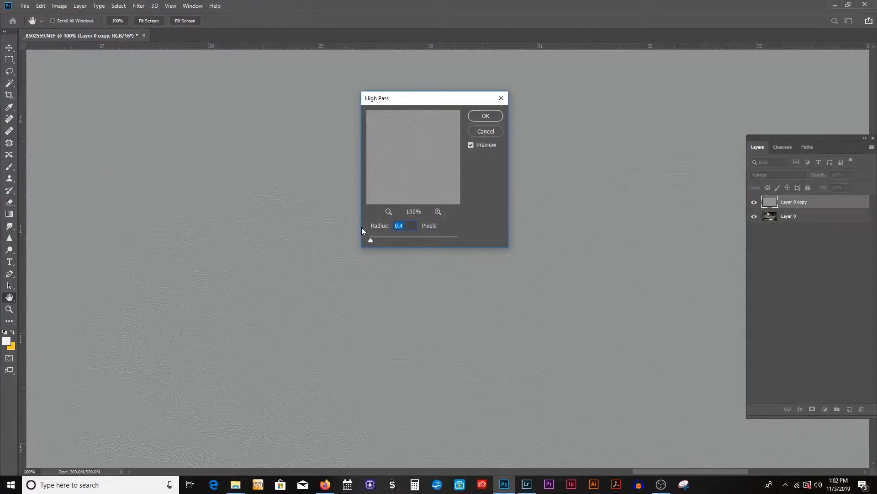
left_click_drag(412, 98, 397, 113)
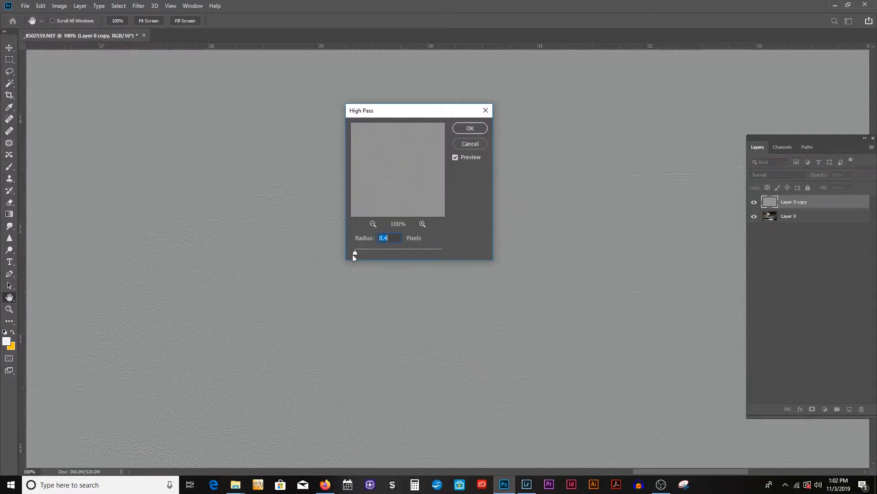
left_click_drag(353, 253, 352, 253)
left_click_drag(357, 253, 388, 253)
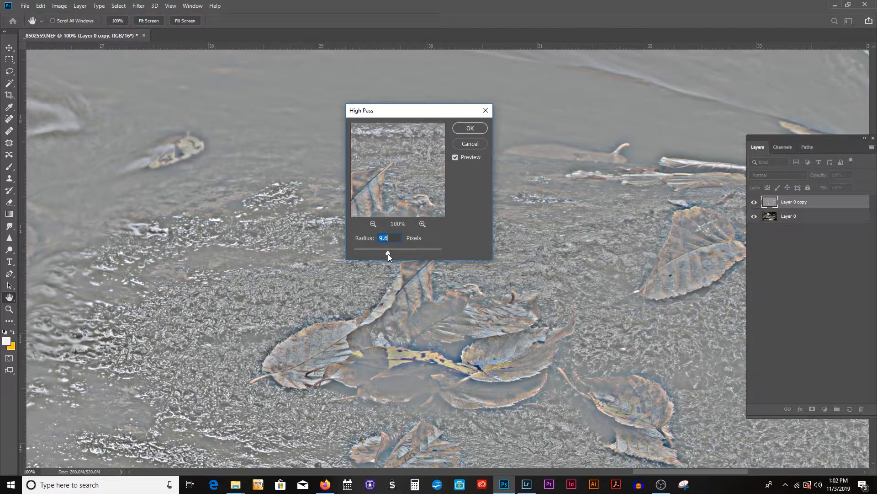
left_click_drag(357, 262, 355, 264)
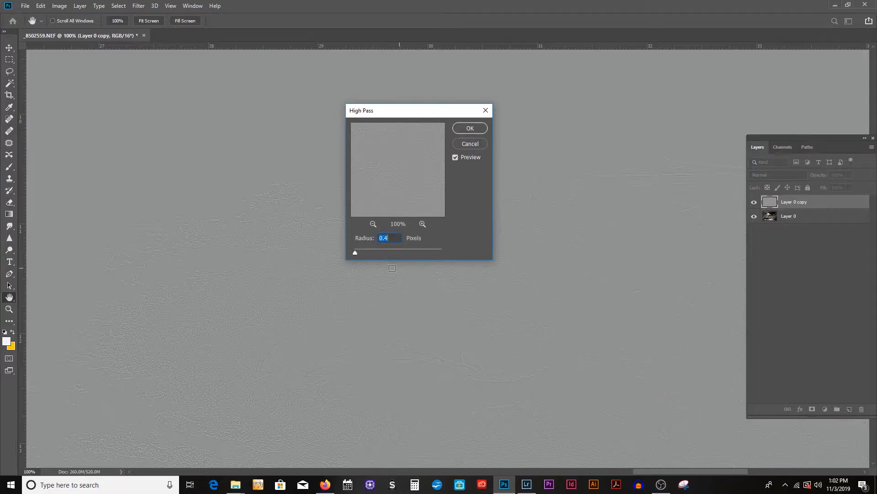
left_click(470, 128)
key("z")
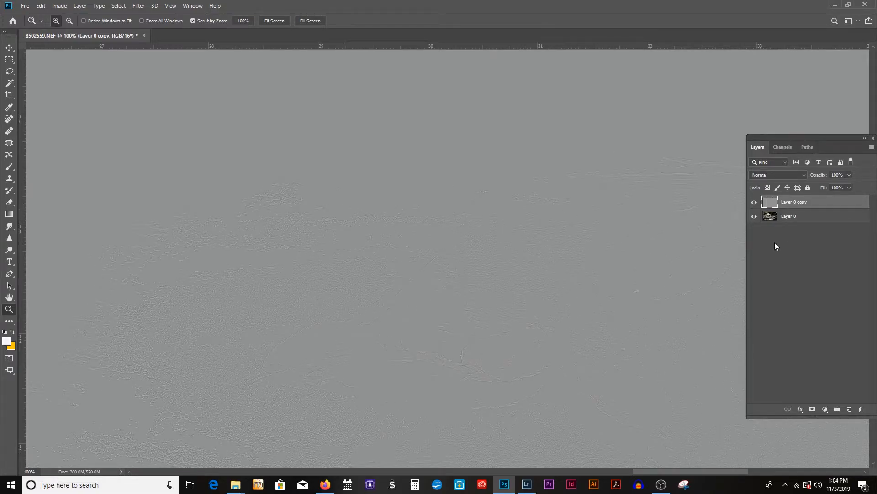
Step: Set the High Pass layer's blend mode to Linear Light and toggle its visibility to compare the sharpening
left_click(805, 173)
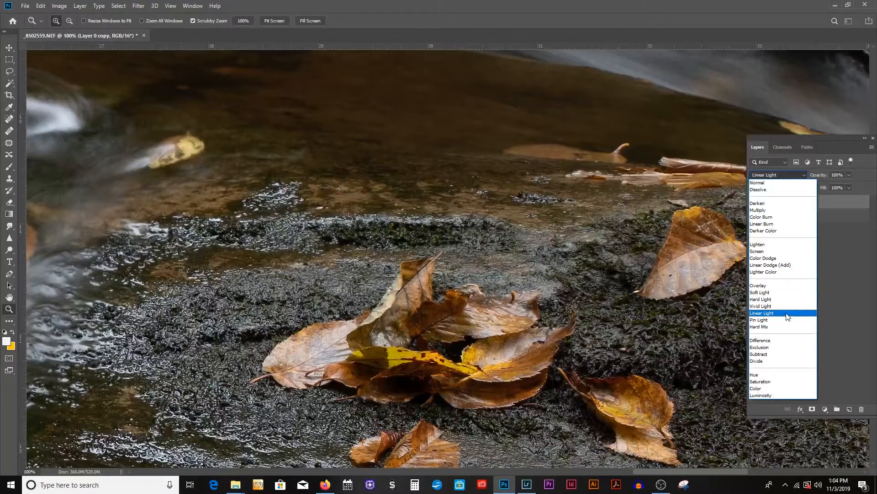
left_click(786, 312)
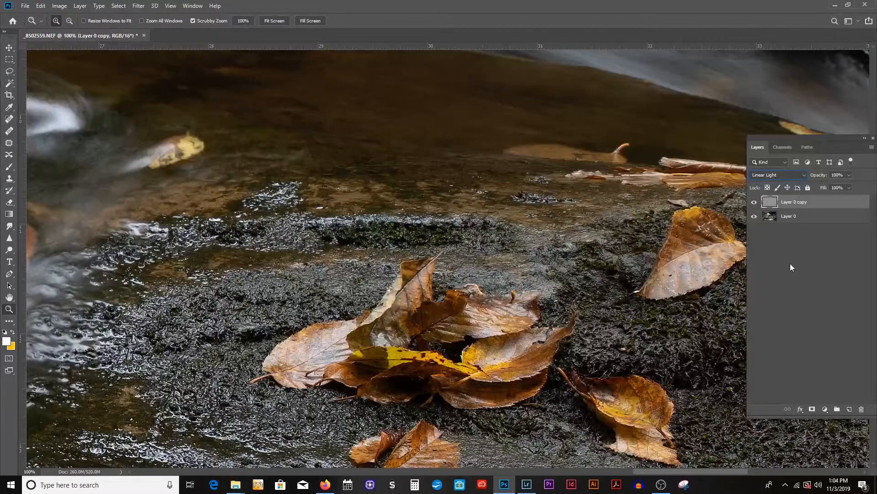
left_click(755, 203)
left_click(755, 203)
left_click(754, 203)
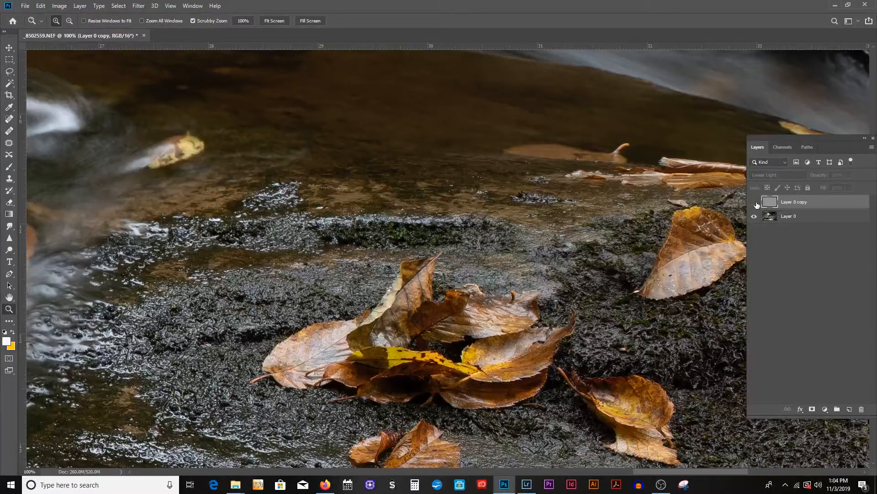
left_click(755, 203)
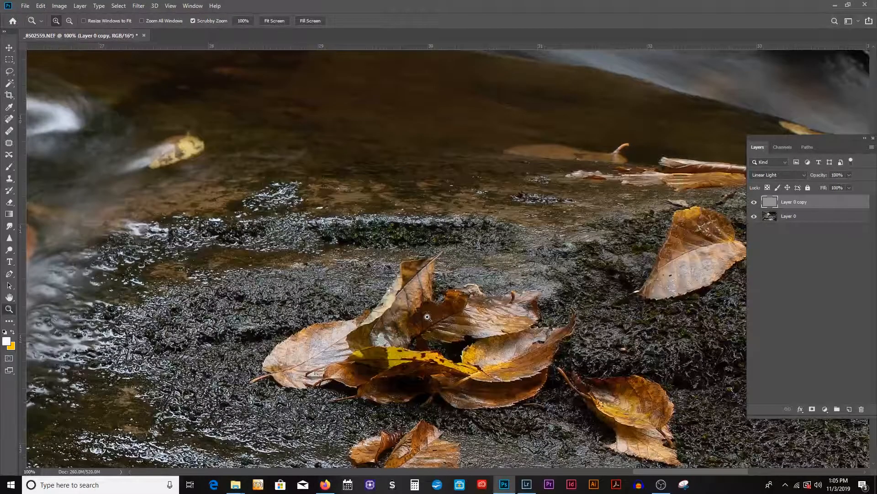
left_click(804, 175)
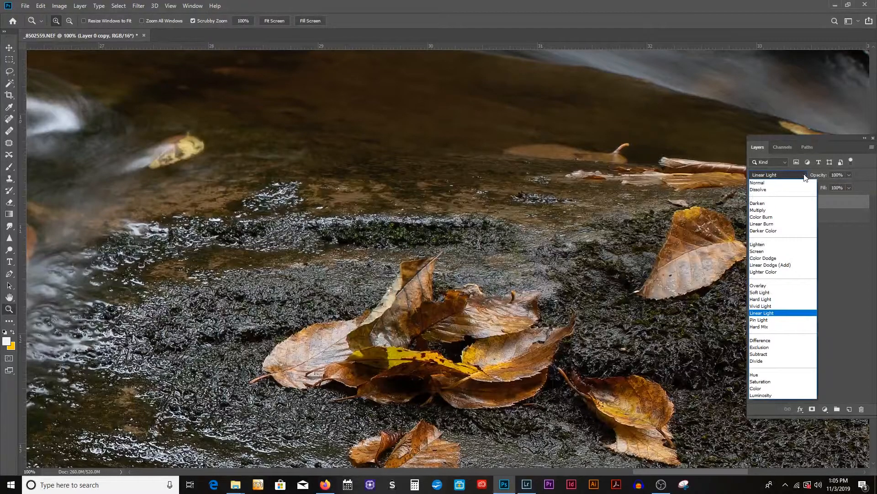
left_click(805, 176)
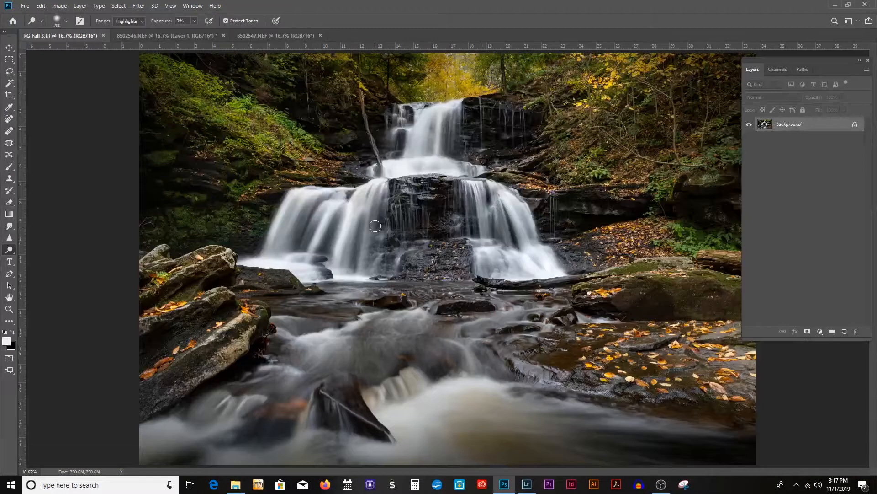